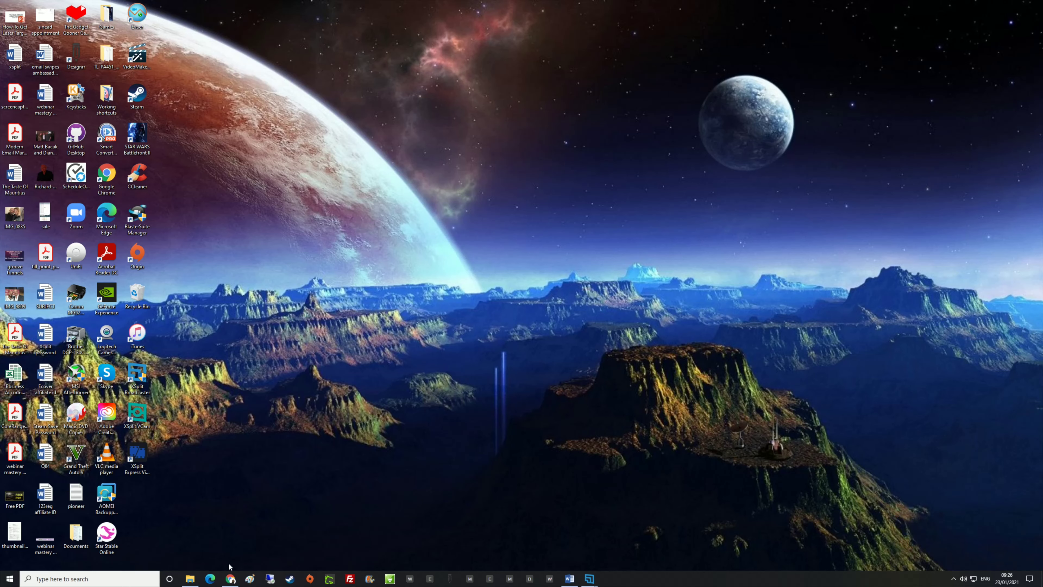
Bring the vidnami.com landing page forward in Chrome, scroll through its features, and return toward the top
{"action": "left_click", "coordinate": [230, 578]}
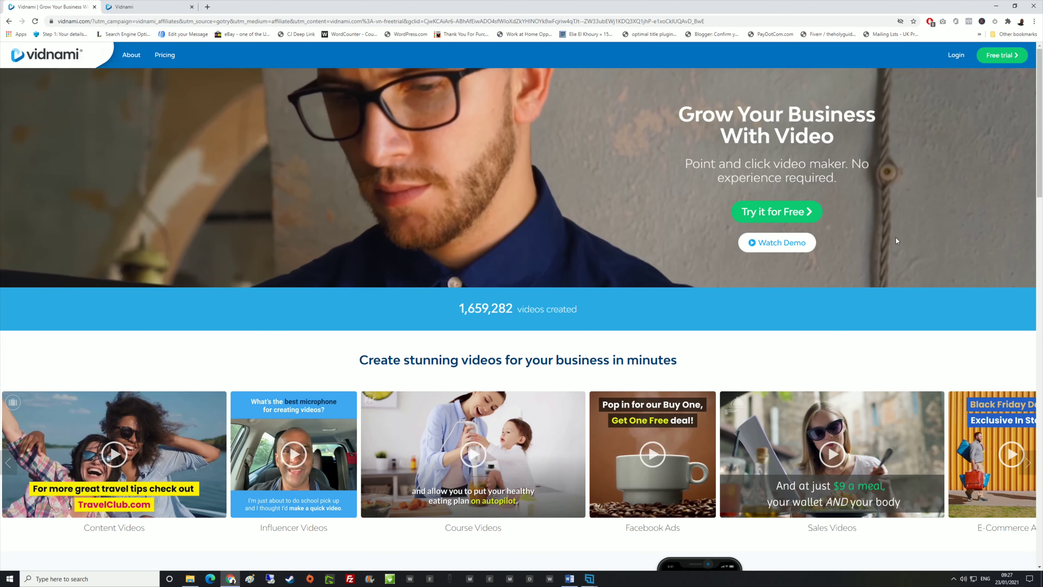
{"action": "scroll", "coordinate": [846, 228], "scroll_direction": "down", "scroll_amount": 2}
{"action": "scroll", "coordinate": [846, 249], "scroll_direction": "down", "scroll_amount": 3}
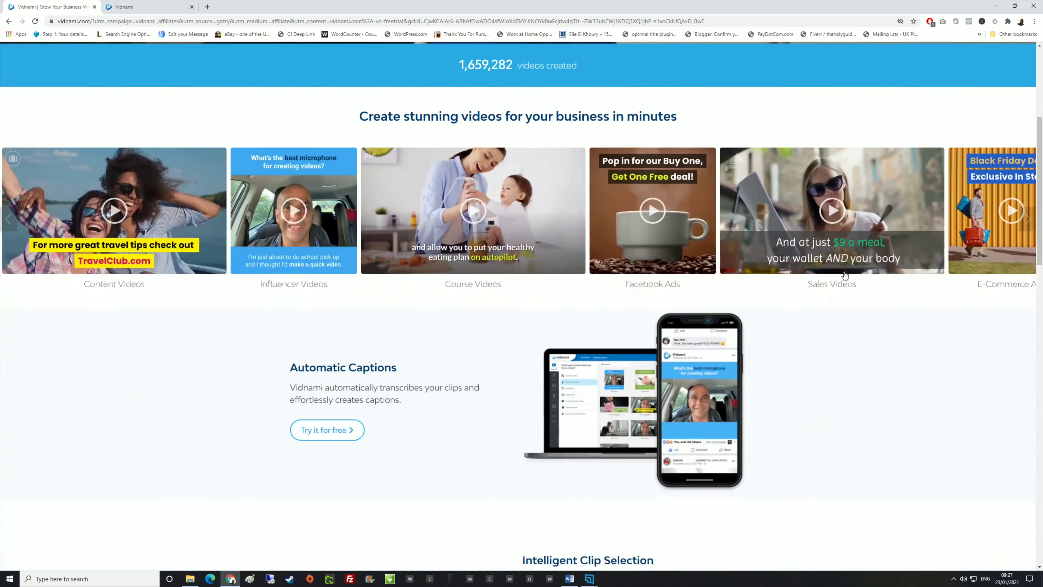
{"action": "scroll", "coordinate": [844, 280], "scroll_direction": "down", "scroll_amount": 2}
{"action": "scroll", "coordinate": [844, 287], "scroll_direction": "down", "scroll_amount": 1}
{"action": "scroll", "coordinate": [488, 283], "scroll_direction": "down", "scroll_amount": 2}
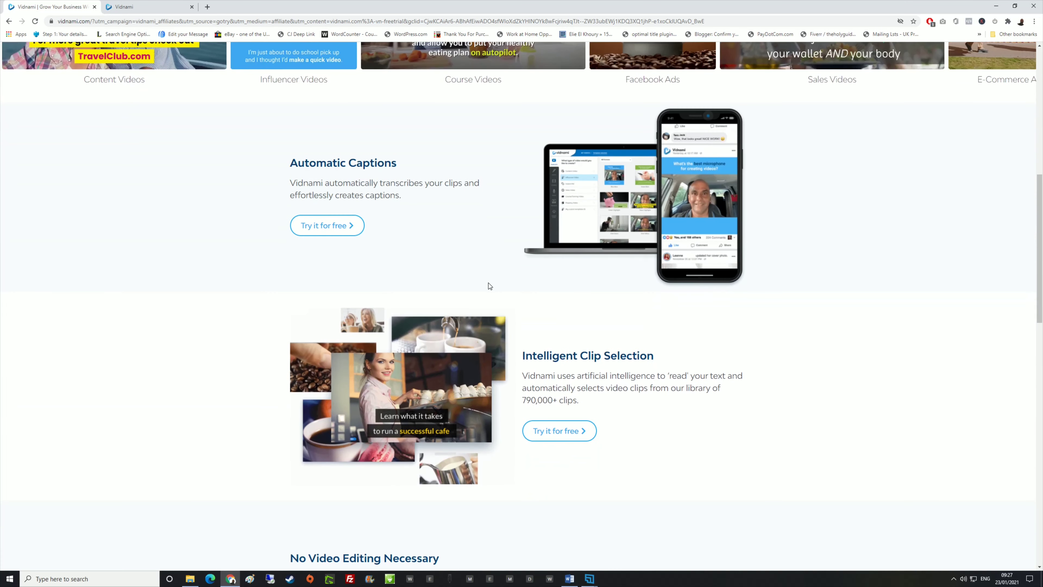
{"action": "scroll", "coordinate": [402, 372], "scroll_direction": "down", "scroll_amount": 3}
{"action": "scroll", "coordinate": [403, 372], "scroll_direction": "down", "scroll_amount": 15}
{"action": "scroll", "coordinate": [404, 380], "scroll_direction": "down", "scroll_amount": 3}
{"action": "scroll", "coordinate": [404, 381], "scroll_direction": "up", "scroll_amount": 18}
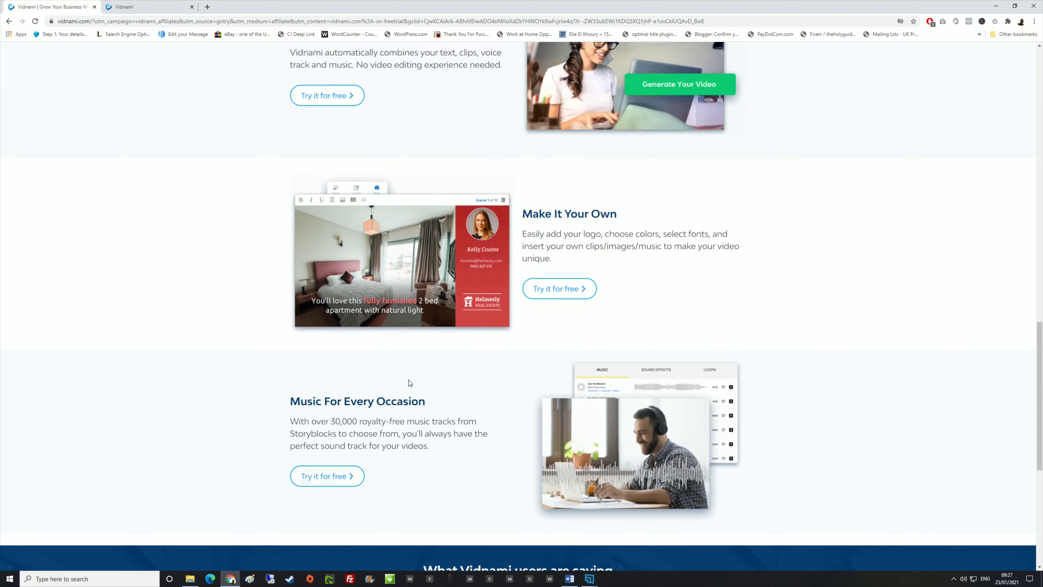
{"action": "scroll", "coordinate": [411, 373], "scroll_direction": "up", "scroll_amount": 17}
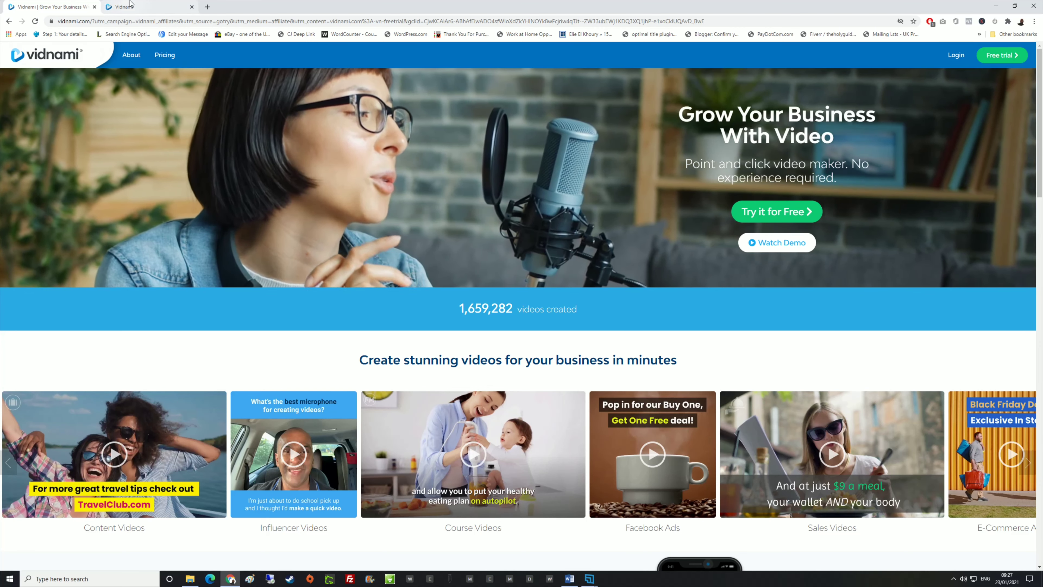
On the Vidnami Help tab, briefly play and pause the Getting Started With Vidnami video
{"action": "left_click", "coordinate": [136, 7]}
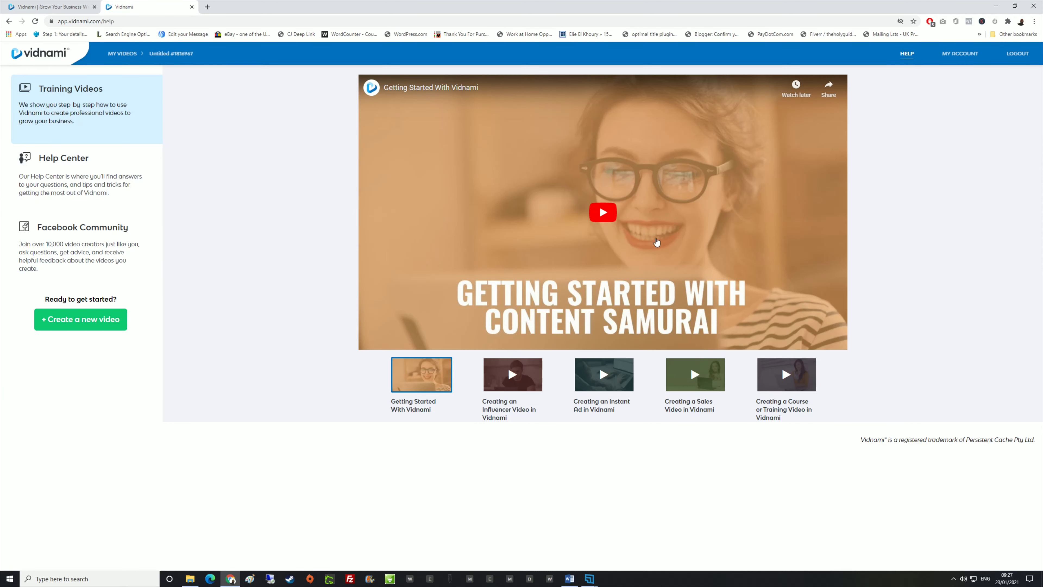
{"action": "left_click", "coordinate": [636, 234]}
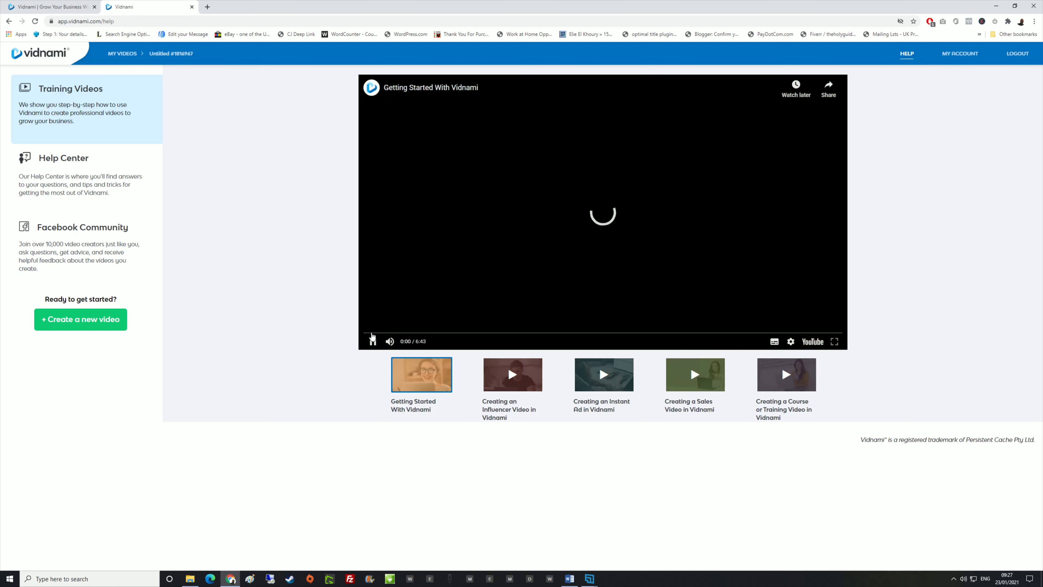
{"action": "left_click", "coordinate": [373, 341]}
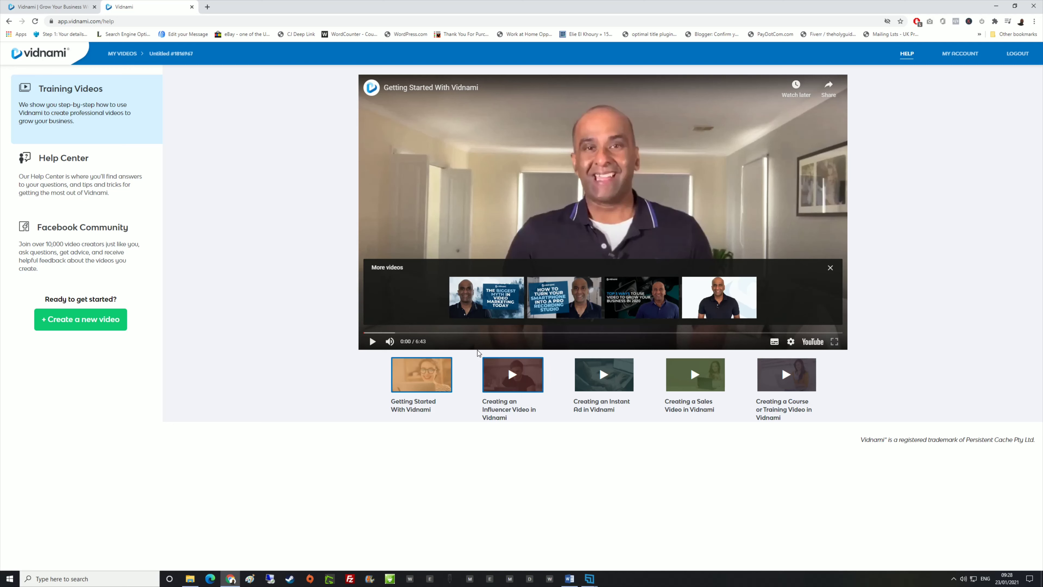
Start a new video and browse the Influencer, Instant Ad, Sales, Course/Training and Property template categories
{"action": "left_click", "coordinate": [117, 325]}
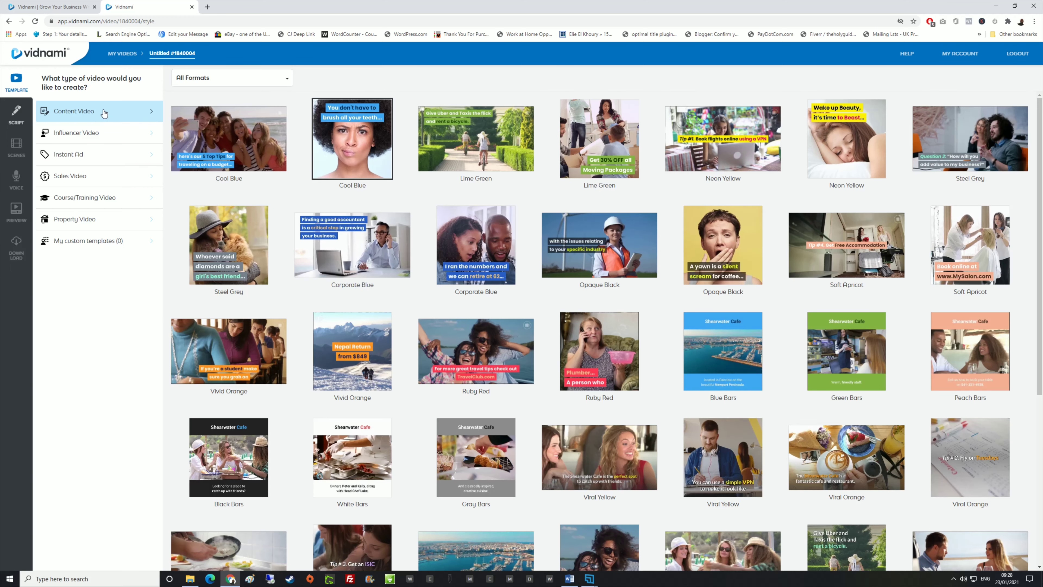
{"action": "left_click", "coordinate": [92, 134]}
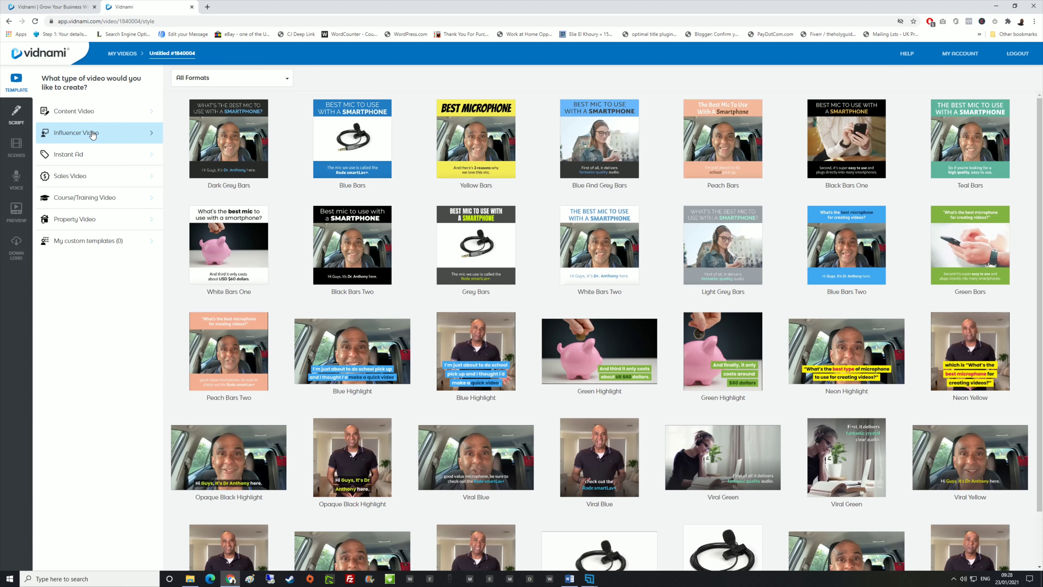
{"action": "left_click", "coordinate": [127, 152]}
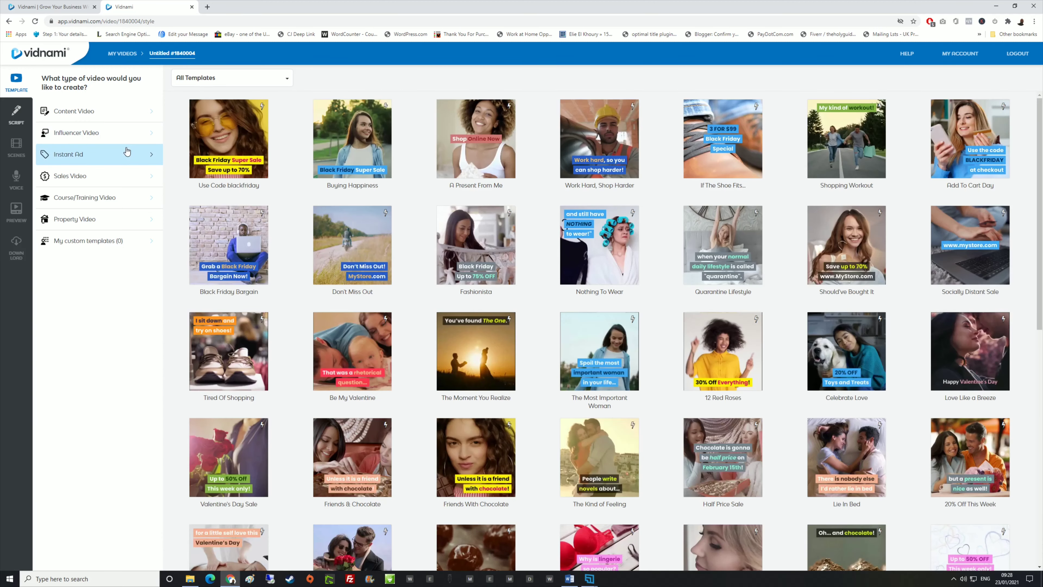
{"action": "left_click", "coordinate": [124, 177]}
{"action": "left_click", "coordinate": [111, 198]}
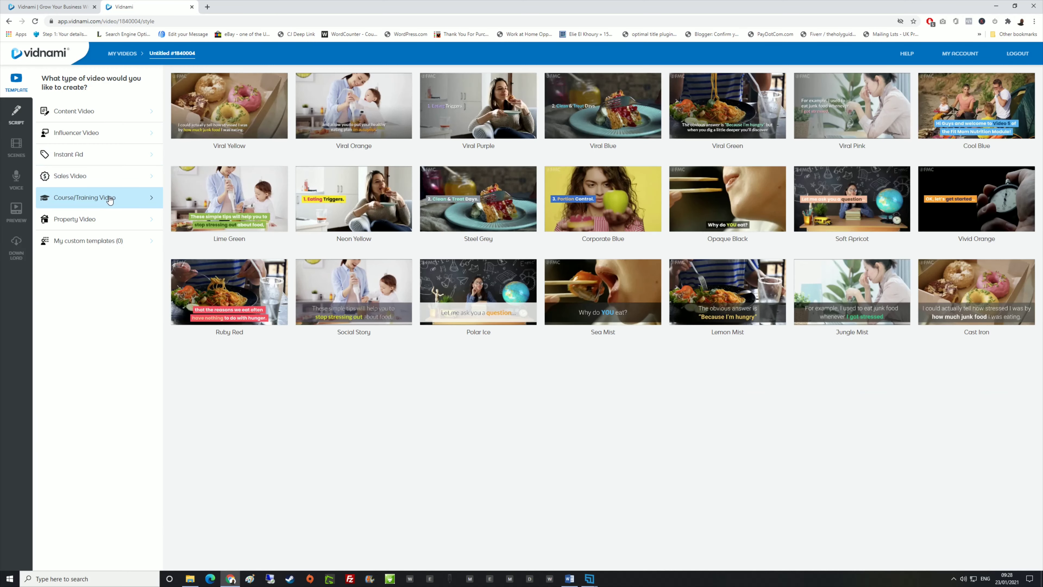
{"action": "left_click", "coordinate": [104, 219]}
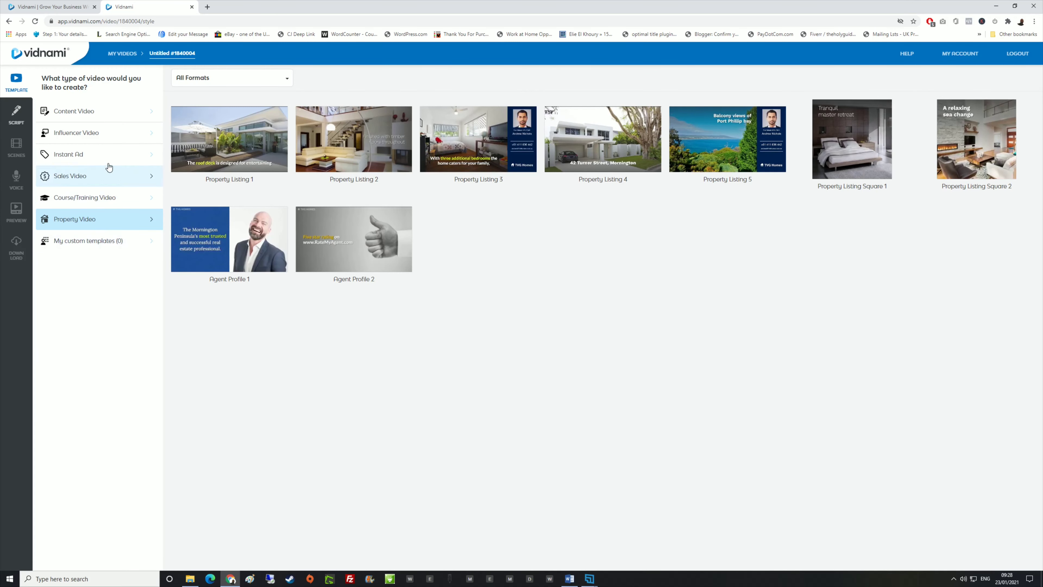
Return to the Content Video templates and scroll down to Polar Ice
{"action": "left_click", "coordinate": [109, 115]}
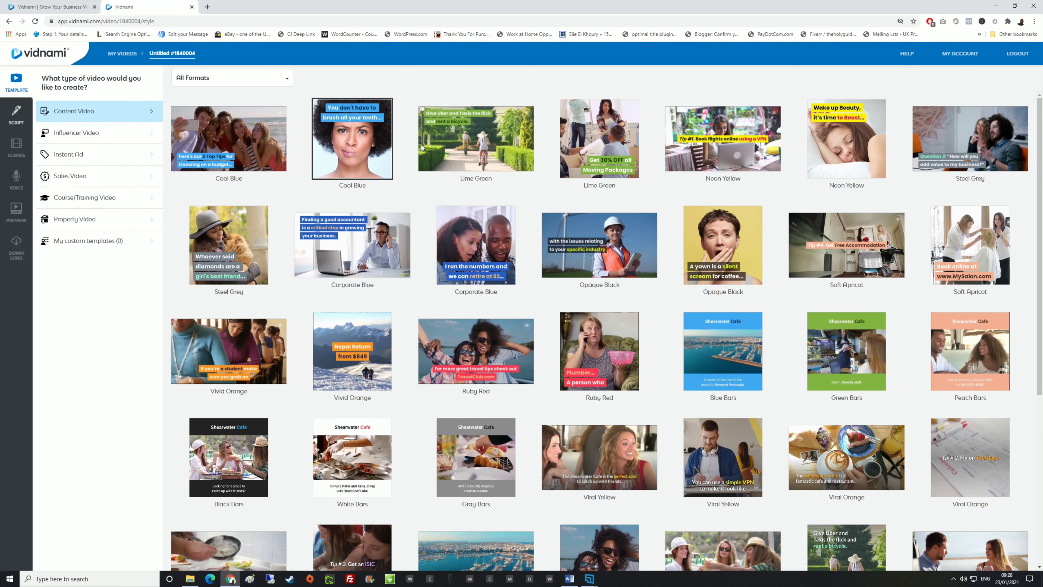
{"action": "scroll", "coordinate": [820, 186], "scroll_direction": "down", "scroll_amount": 1}
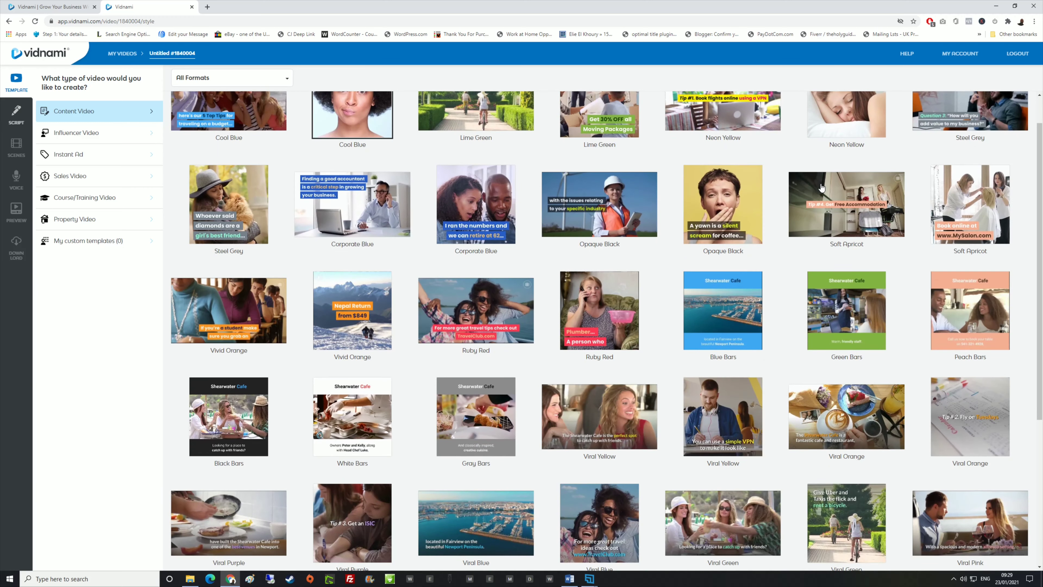
{"action": "scroll", "coordinate": [732, 245], "scroll_direction": "down", "scroll_amount": 1}
{"action": "scroll", "coordinate": [733, 247], "scroll_direction": "down", "scroll_amount": 5}
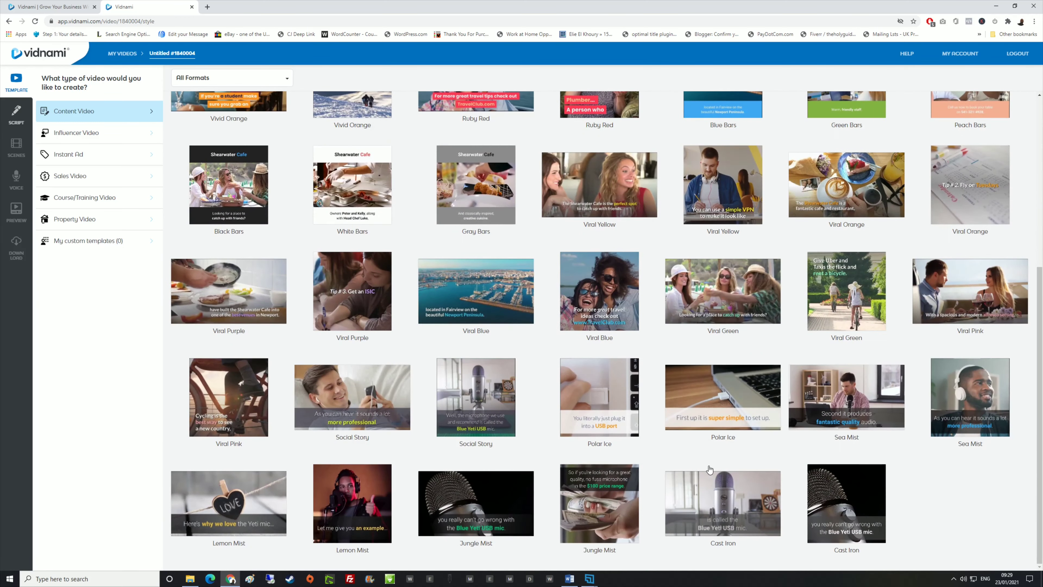
Preview the Polar Ice sample video, then use Polar Ice as the video's template
{"action": "left_click", "coordinate": [734, 396]}
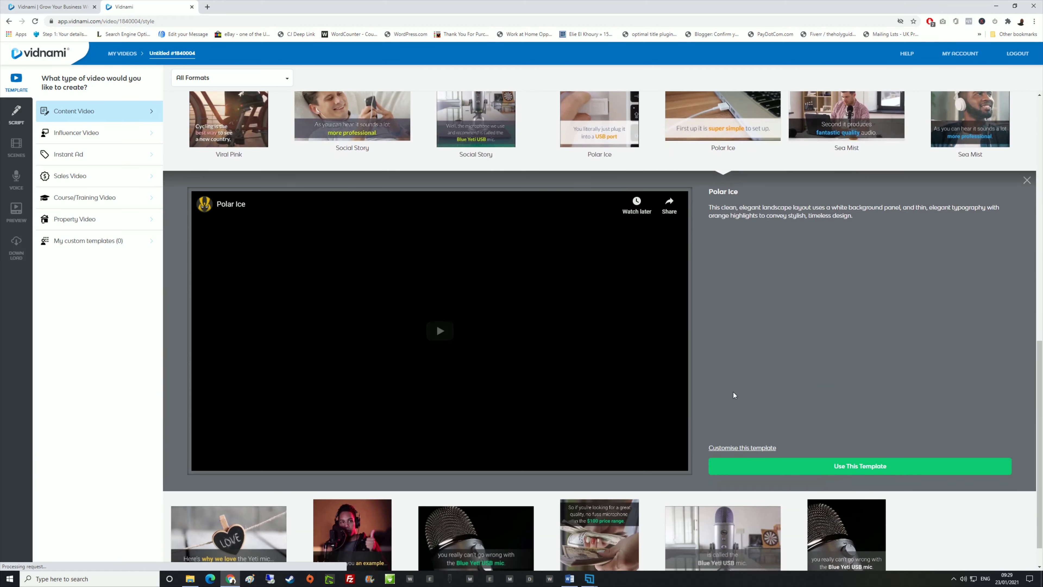
{"action": "left_click", "coordinate": [438, 331]}
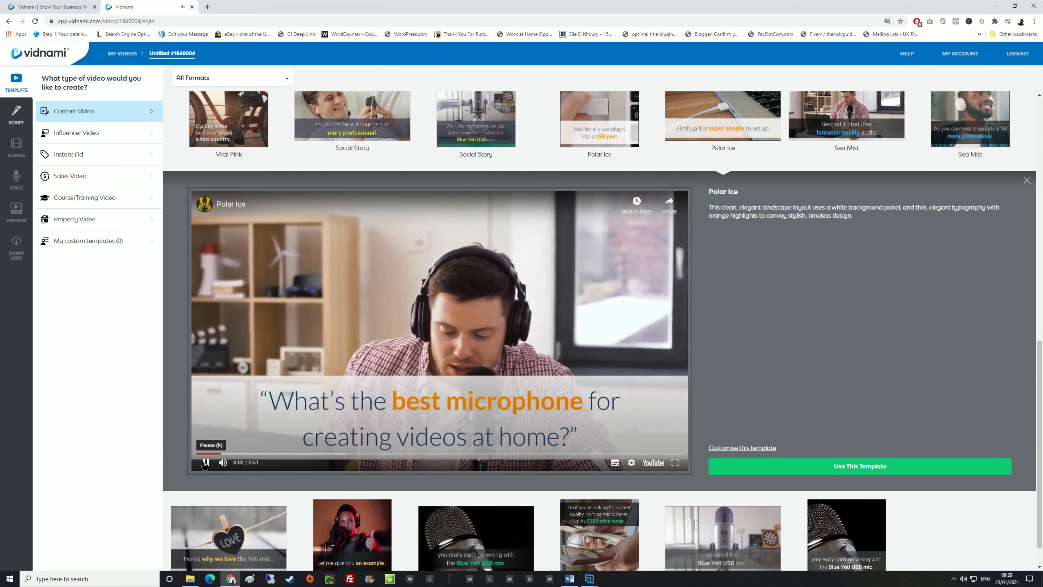
{"action": "left_click", "coordinate": [352, 342]}
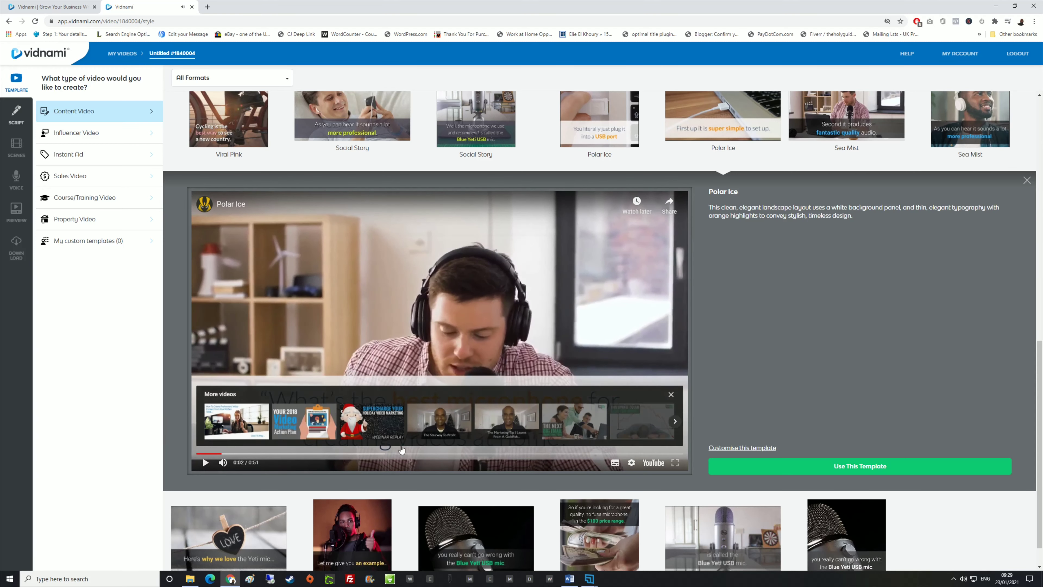
{"action": "left_click", "coordinate": [670, 395]}
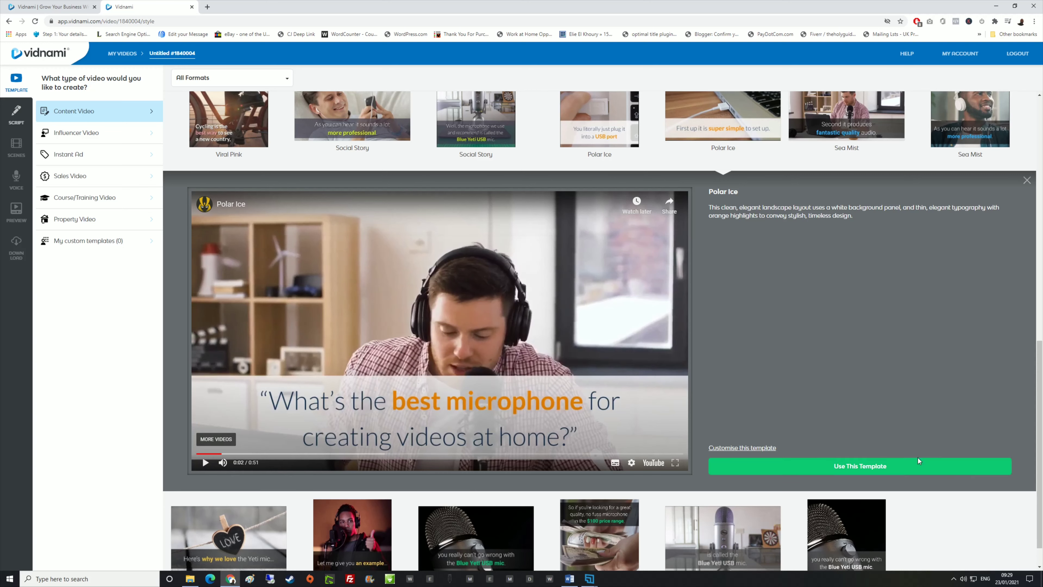
{"action": "left_click", "coordinate": [908, 467]}
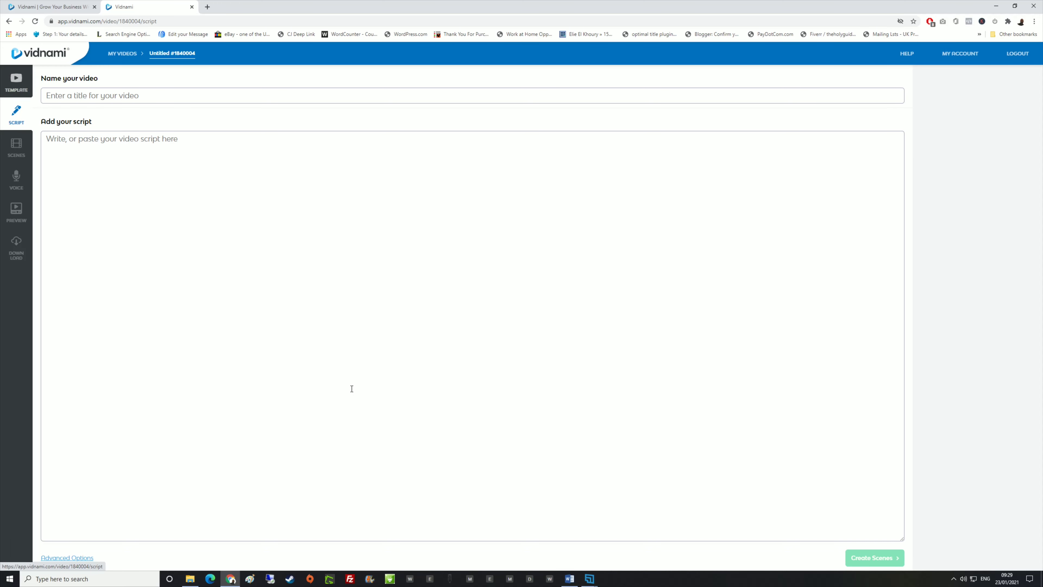
Copy the Word title '3 Things You Need To Be A Successful Affiliate Marketer' into the video name field
{"action": "left_click", "coordinate": [567, 583]}
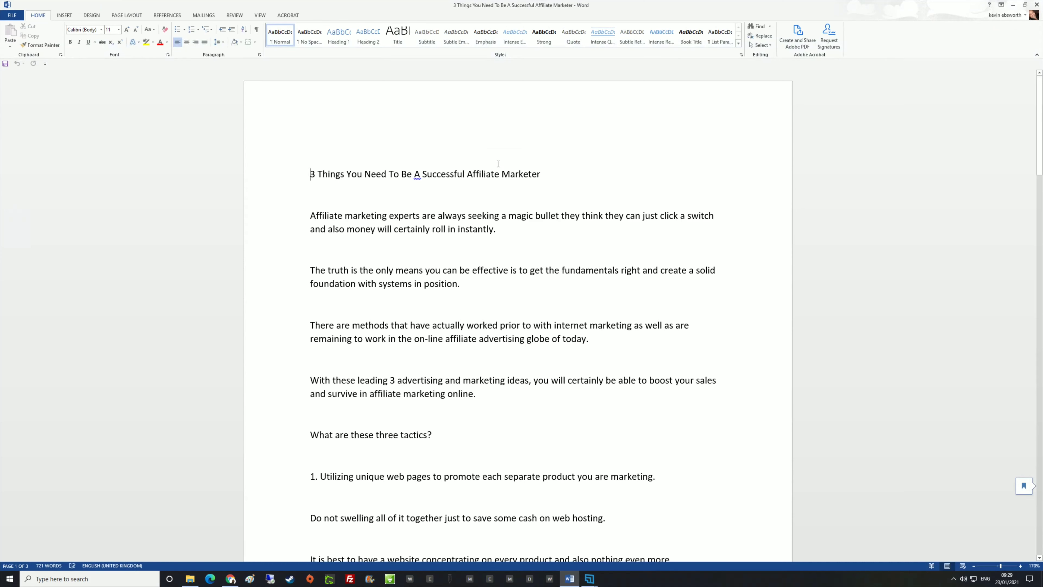
{"action": "left_click_drag", "start_coordinate": [310, 174], "coordinate": [546, 176]}
{"action": "right_click", "coordinate": [530, 177]}
{"action": "left_click", "coordinate": [548, 192]}
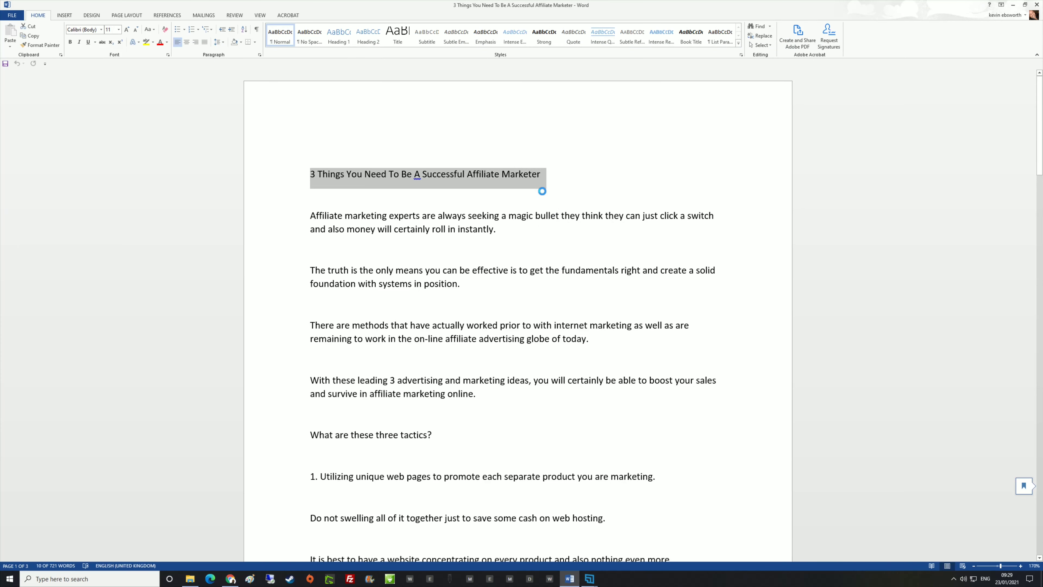
{"action": "left_click", "coordinate": [1013, 5]}
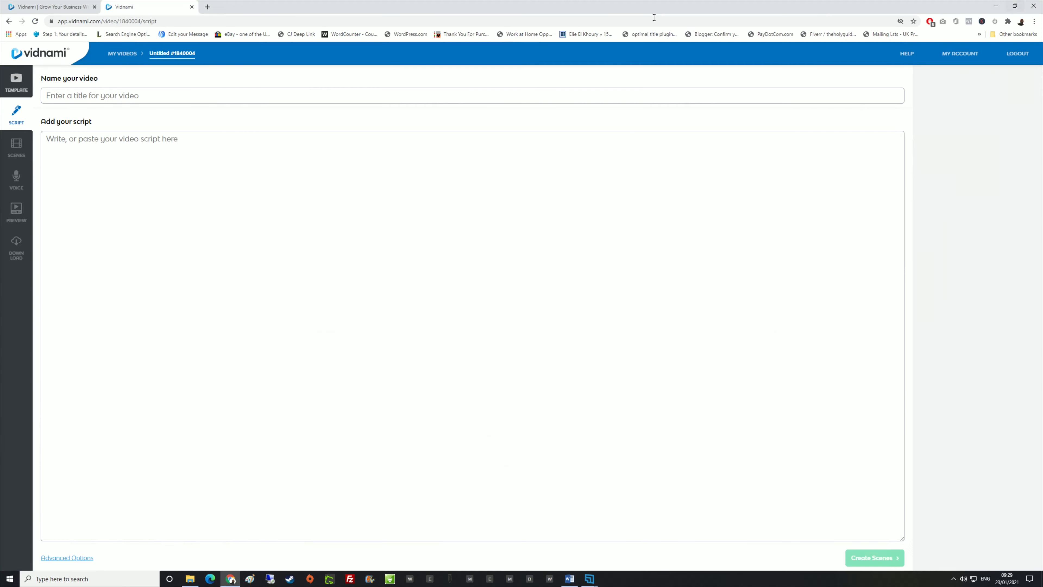
{"action": "right_click", "coordinate": [312, 94]}
{"action": "left_click", "coordinate": [337, 156]}
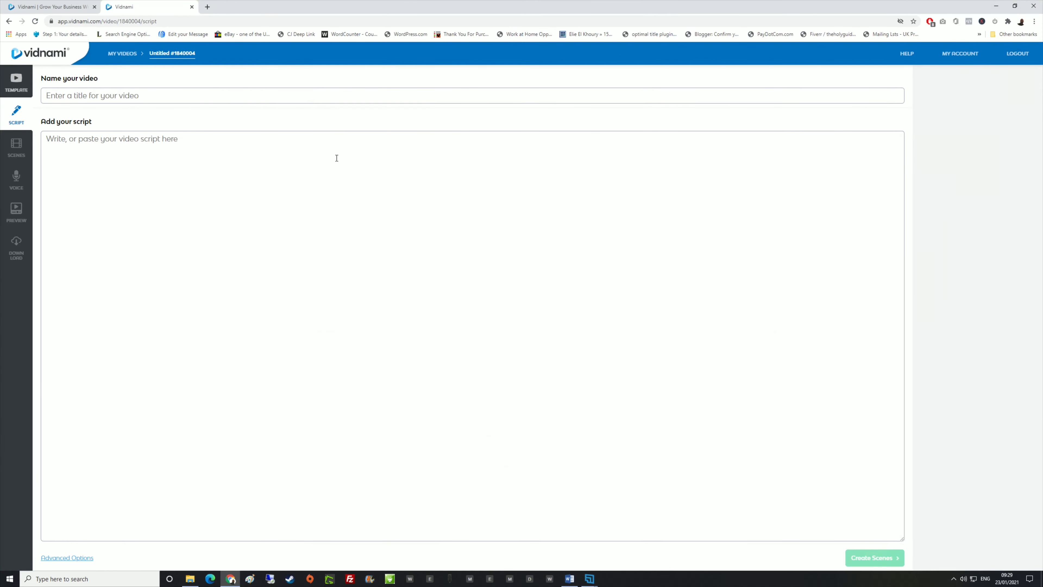
Copy the Word article body and paste it into the Vidnami script box
{"action": "left_click", "coordinate": [569, 579]}
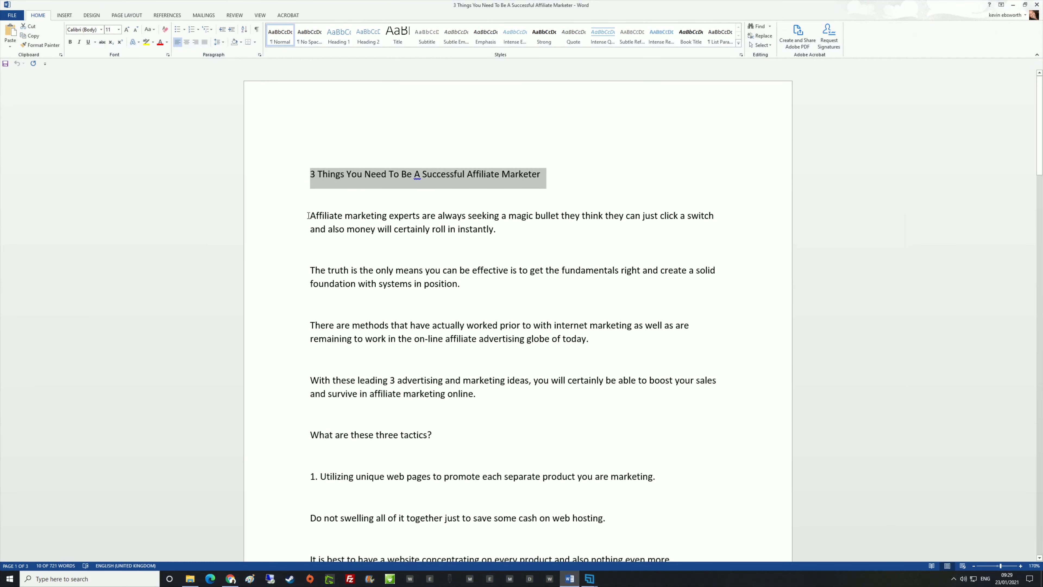
{"action": "left_click_drag", "start_coordinate": [308, 216], "coordinate": [685, 306]}
{"action": "right_click", "coordinate": [618, 205]}
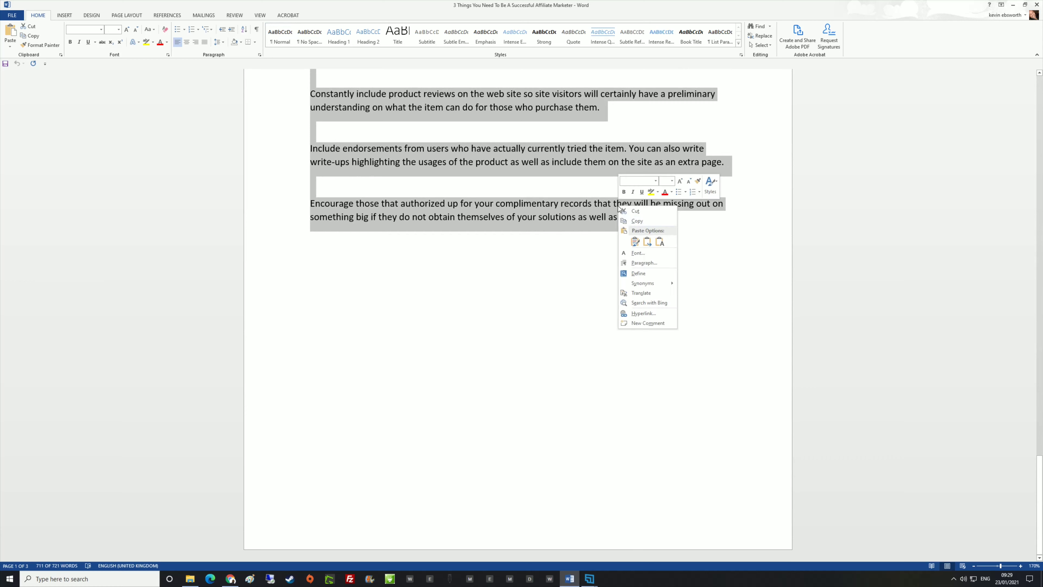
{"action": "left_click", "coordinate": [633, 222]}
{"action": "left_click", "coordinate": [1013, 5]}
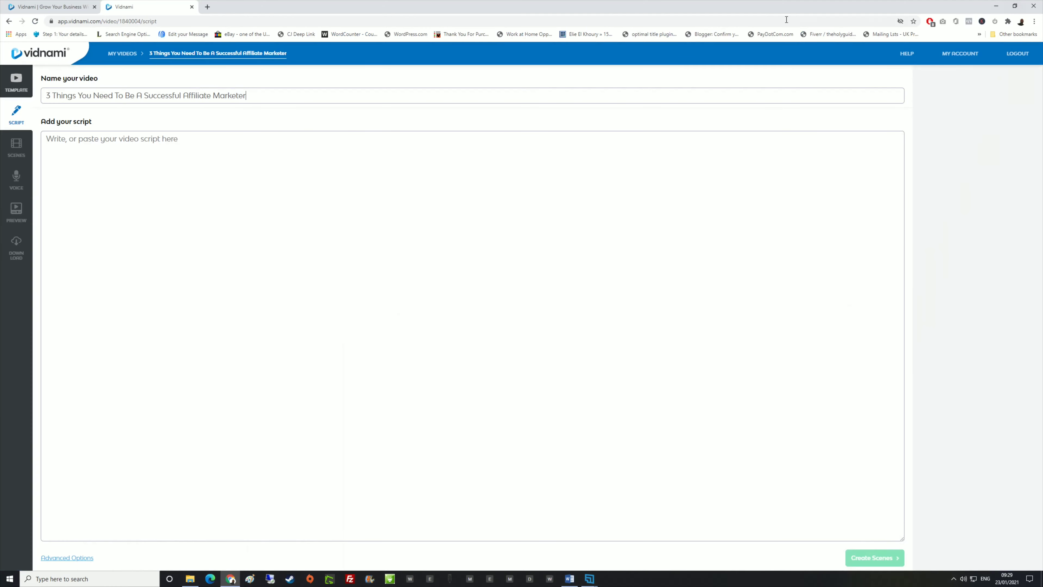
{"action": "right_click", "coordinate": [151, 165]}
{"action": "left_click", "coordinate": [179, 225]}
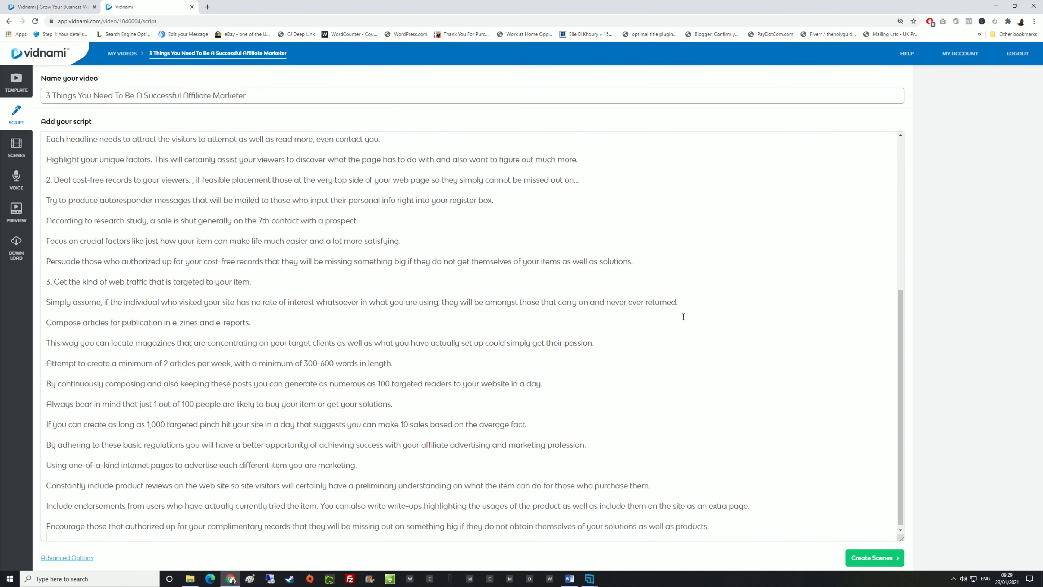
Put the 'The truth is...' sentence on its own line and click Create Scenes
{"action": "scroll", "coordinate": [431, 246], "scroll_direction": "up", "scroll_amount": 5}
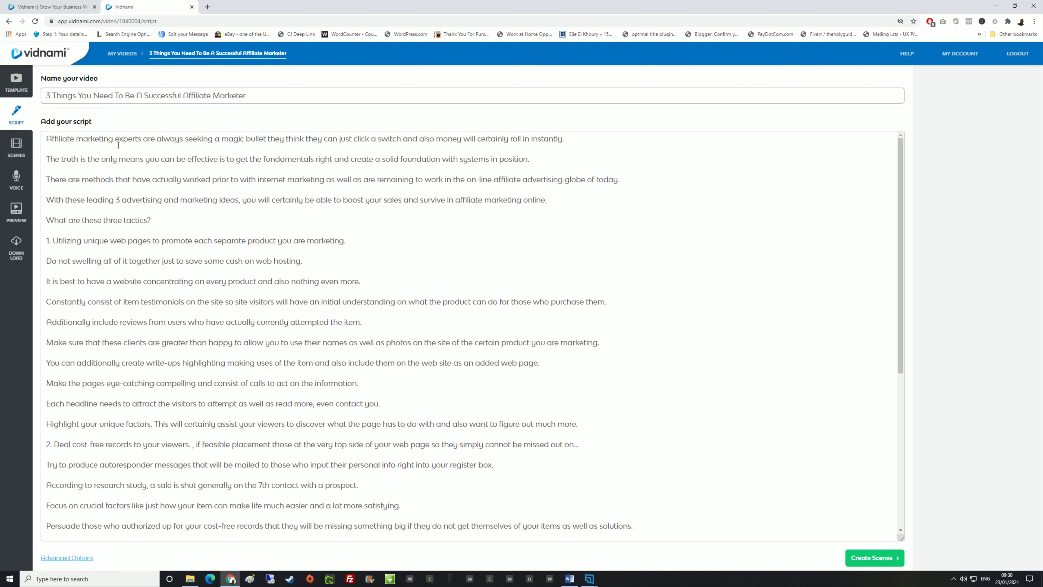
{"action": "key", "text": "BackSpace"}
{"action": "key", "text": "BackSpace"}
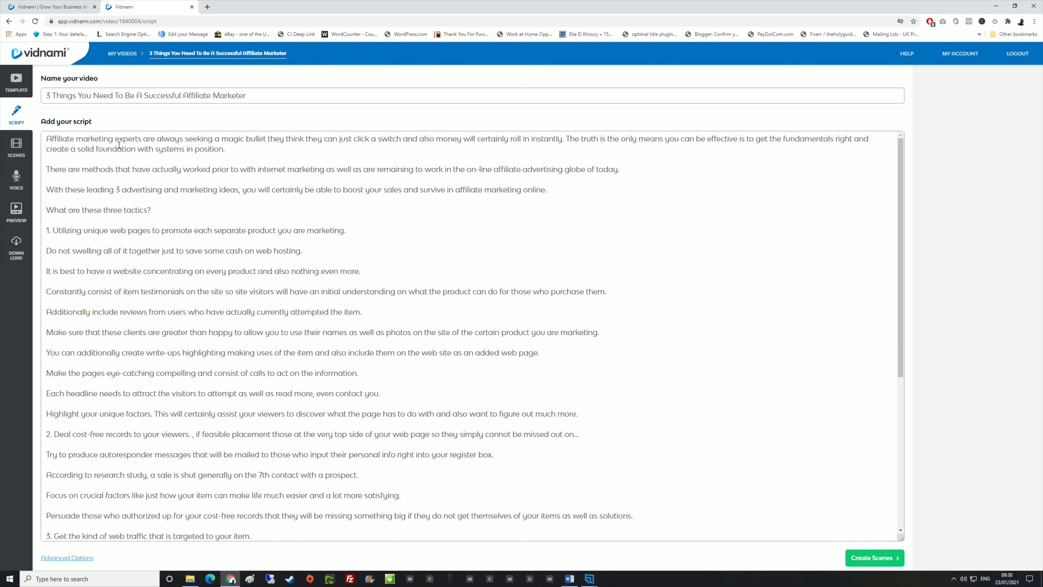
{"action": "key", "text": "Return"}
{"action": "key", "text": "Return"}
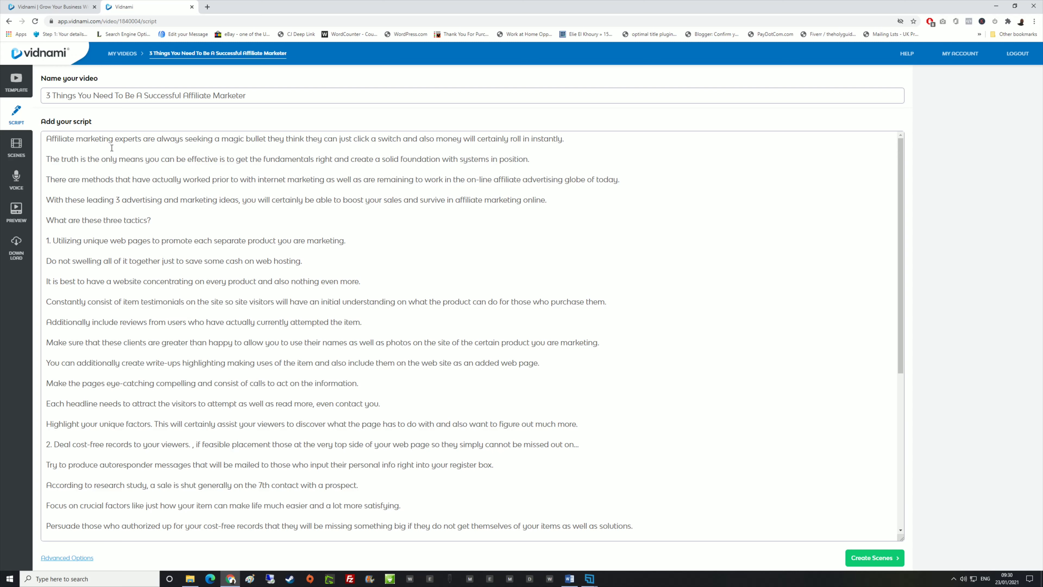
{"action": "scroll", "coordinate": [529, 196], "scroll_direction": "down", "scroll_amount": 3}
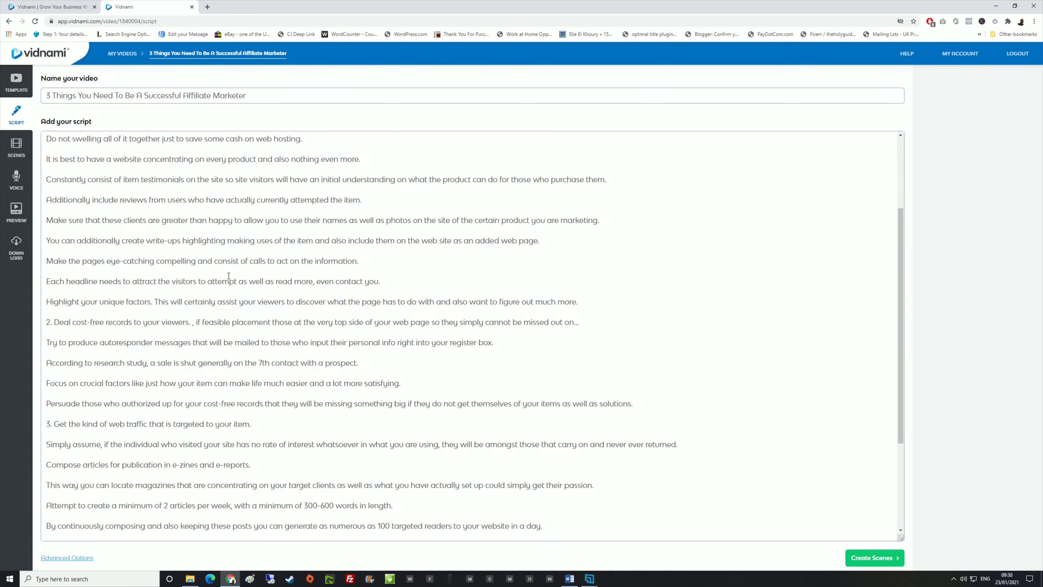
{"action": "scroll", "coordinate": [593, 270], "scroll_direction": "down", "scroll_amount": 3}
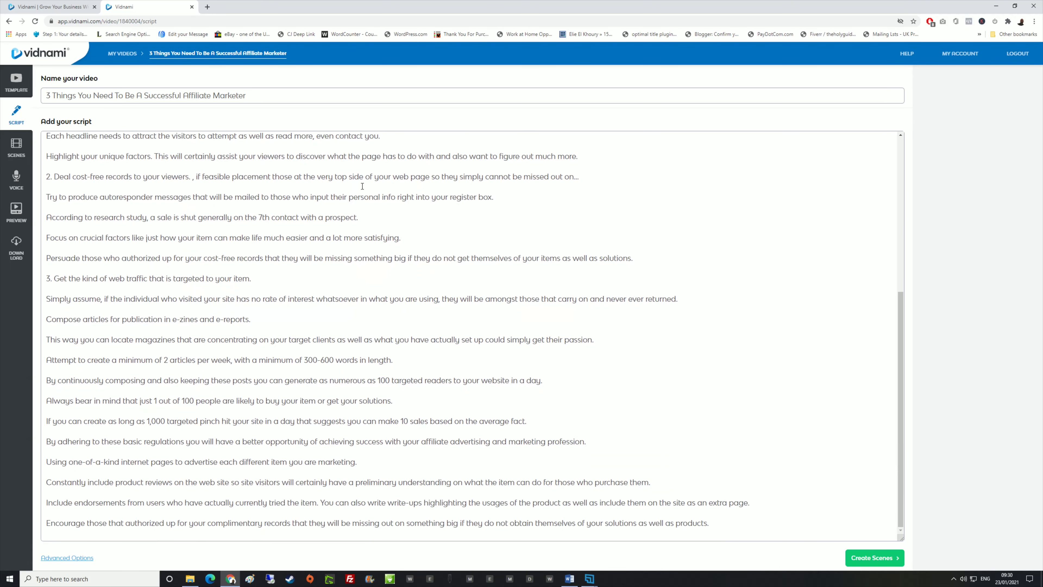
{"action": "left_click", "coordinate": [874, 557]}
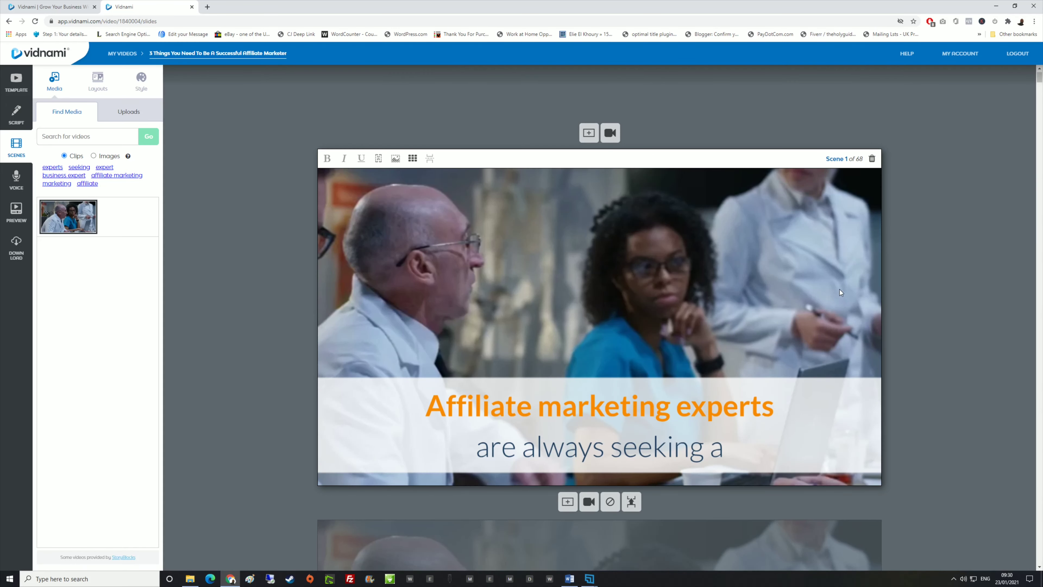
Review the 68 generated scenes one by one until reaching Scene 15's workshop clip
{"action": "scroll", "coordinate": [780, 209], "scroll_direction": "down", "scroll_amount": 5}
{"action": "scroll", "coordinate": [727, 252], "scroll_direction": "down", "scroll_amount": 1}
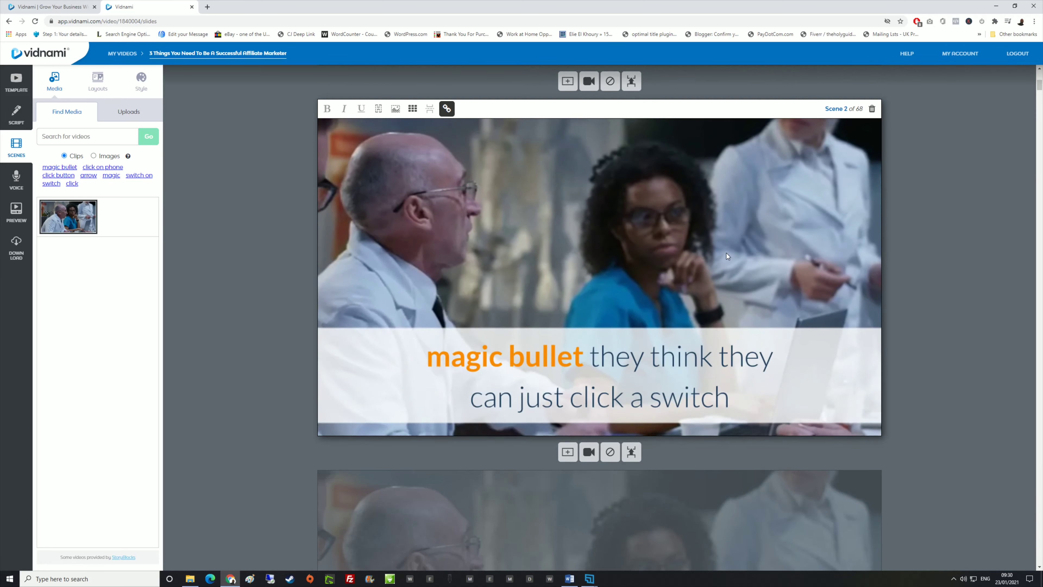
{"action": "scroll", "coordinate": [722, 256], "scroll_direction": "down", "scroll_amount": 5}
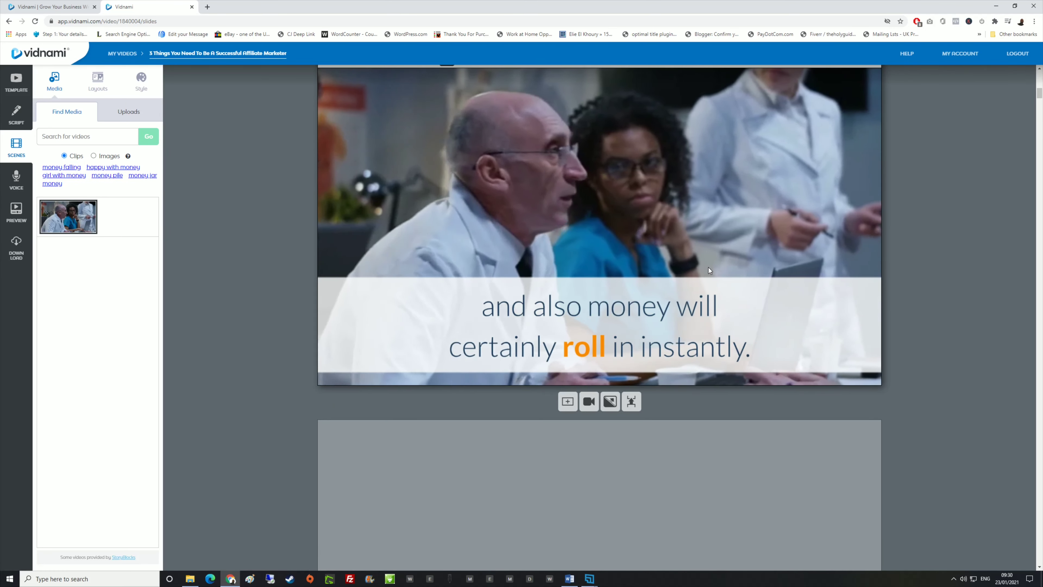
{"action": "scroll", "coordinate": [709, 271], "scroll_direction": "down", "scroll_amount": 1}
{"action": "scroll", "coordinate": [709, 271], "scroll_direction": "down", "scroll_amount": 5}
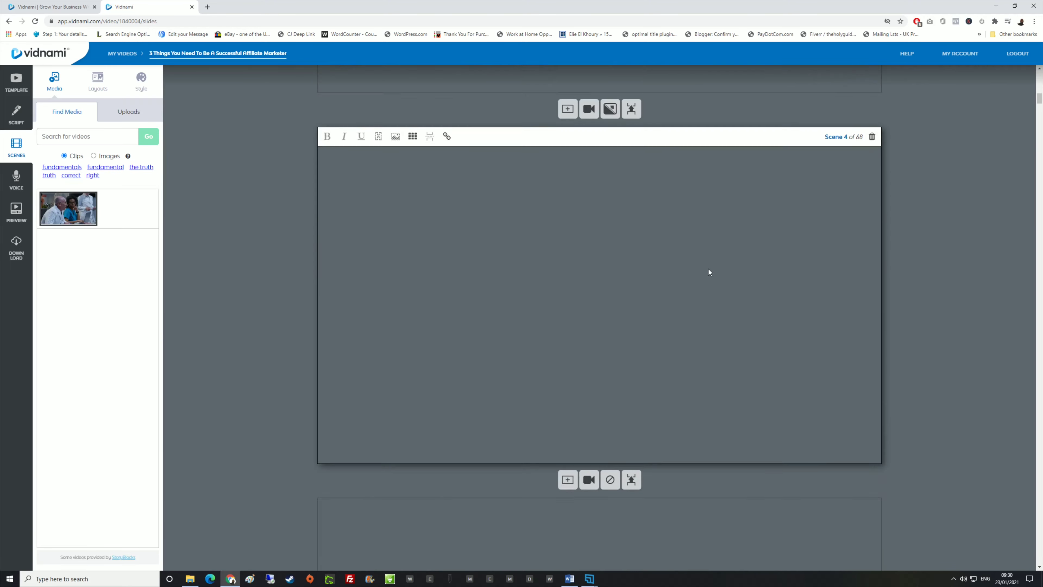
{"action": "scroll", "coordinate": [709, 270], "scroll_direction": "down", "scroll_amount": 8}
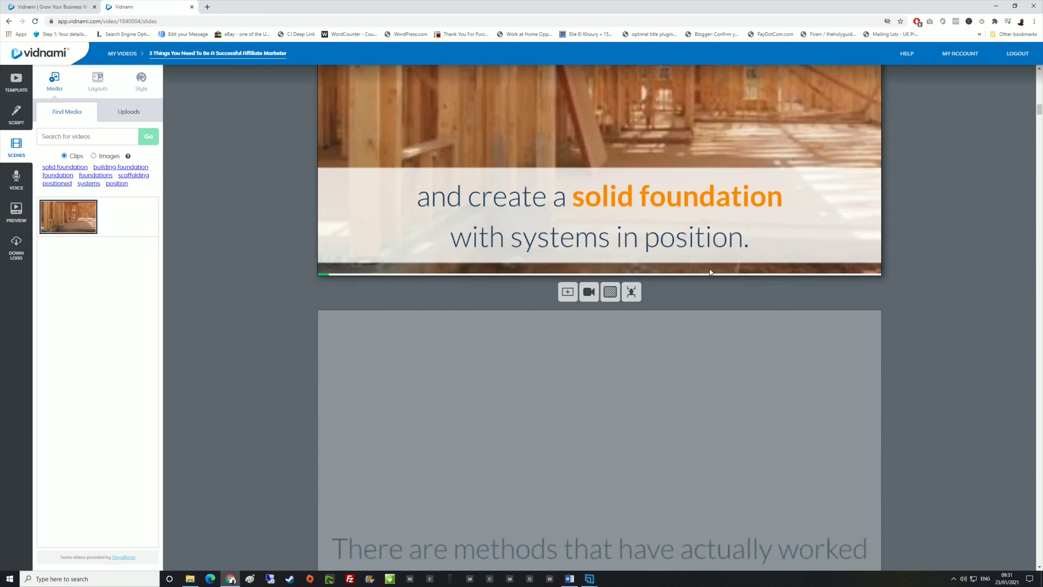
{"action": "scroll", "coordinate": [710, 270], "scroll_direction": "down", "scroll_amount": 5}
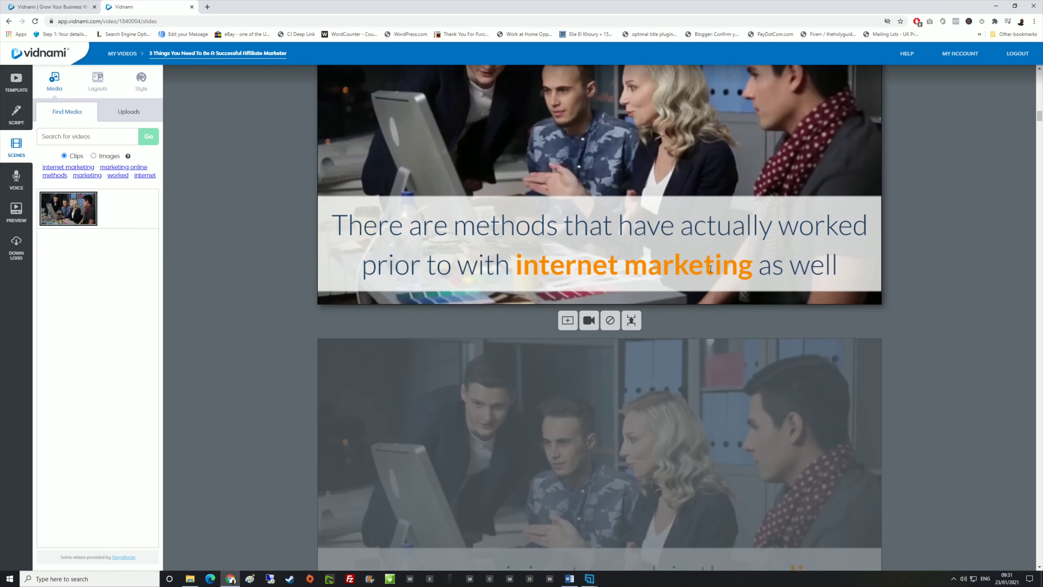
{"action": "scroll", "coordinate": [710, 270], "scroll_direction": "down", "scroll_amount": 5}
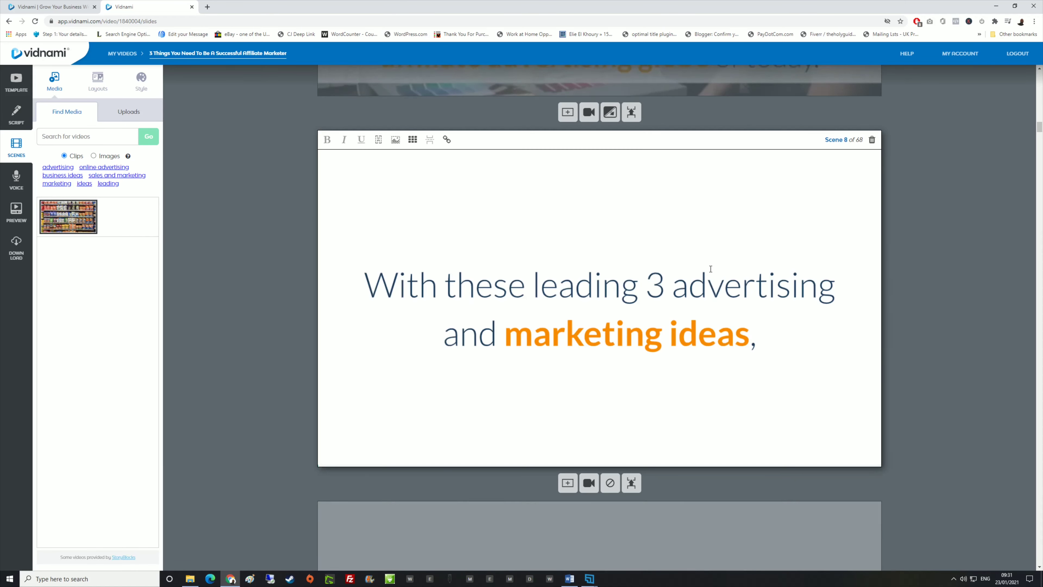
{"action": "scroll", "coordinate": [711, 272], "scroll_direction": "down", "scroll_amount": 10}
{"action": "scroll", "coordinate": [718, 260], "scroll_direction": "down", "scroll_amount": 5}
{"action": "scroll", "coordinate": [717, 263], "scroll_direction": "down", "scroll_amount": 5}
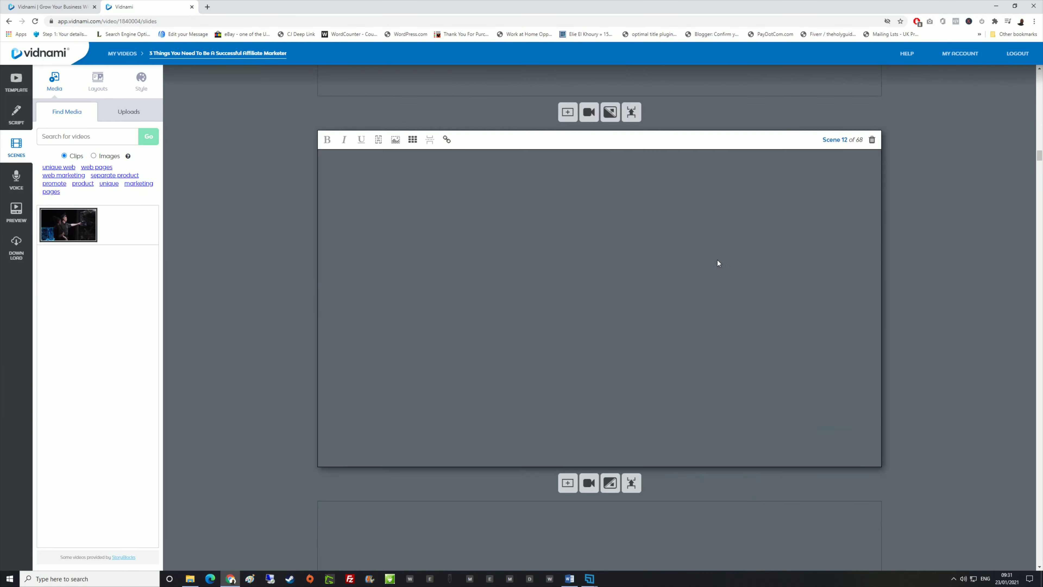
{"action": "scroll", "coordinate": [718, 259], "scroll_direction": "down", "scroll_amount": 5}
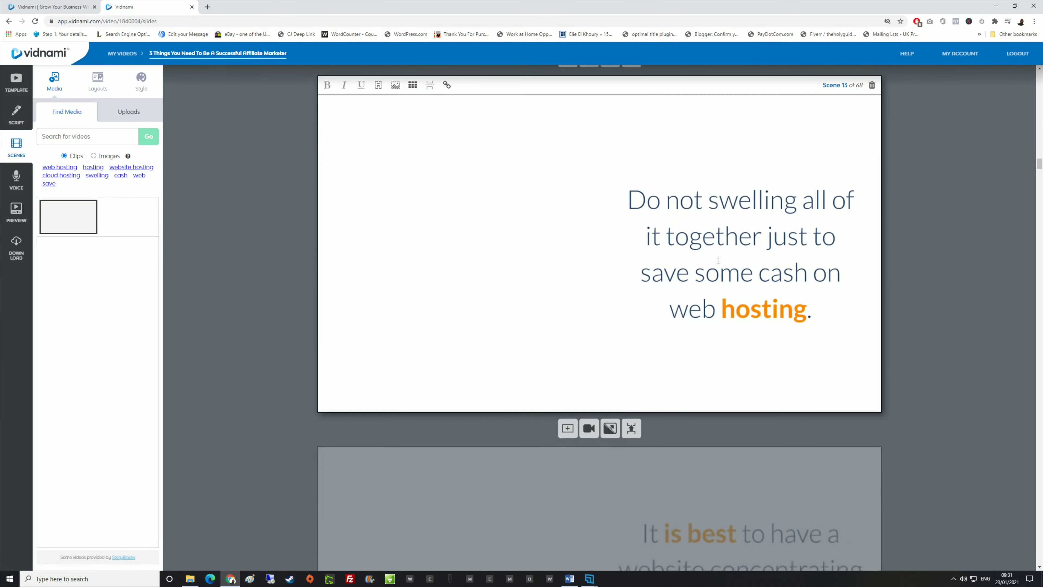
{"action": "scroll", "coordinate": [718, 259], "scroll_direction": "up", "scroll_amount": 5}
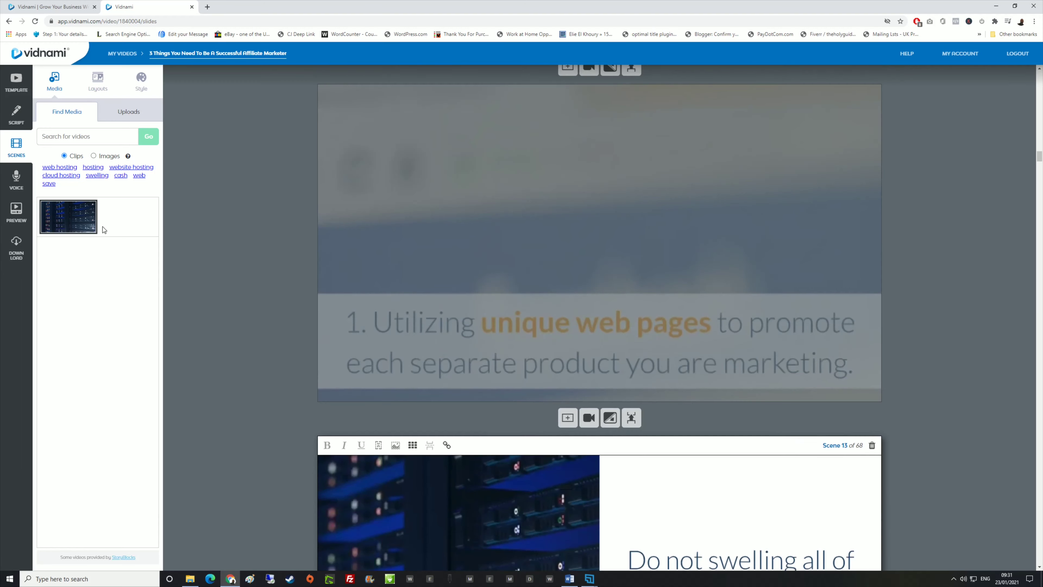
{"action": "scroll", "coordinate": [929, 243], "scroll_direction": "down", "scroll_amount": 10}
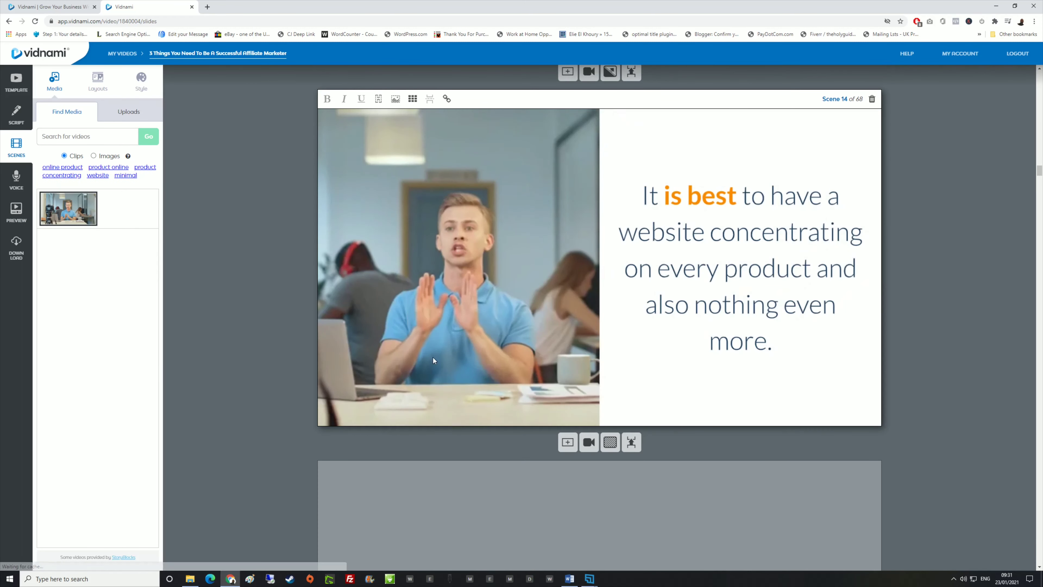
{"action": "scroll", "coordinate": [614, 238], "scroll_direction": "down", "scroll_amount": 3}
{"action": "scroll", "coordinate": [614, 238], "scroll_direction": "down", "scroll_amount": 3}
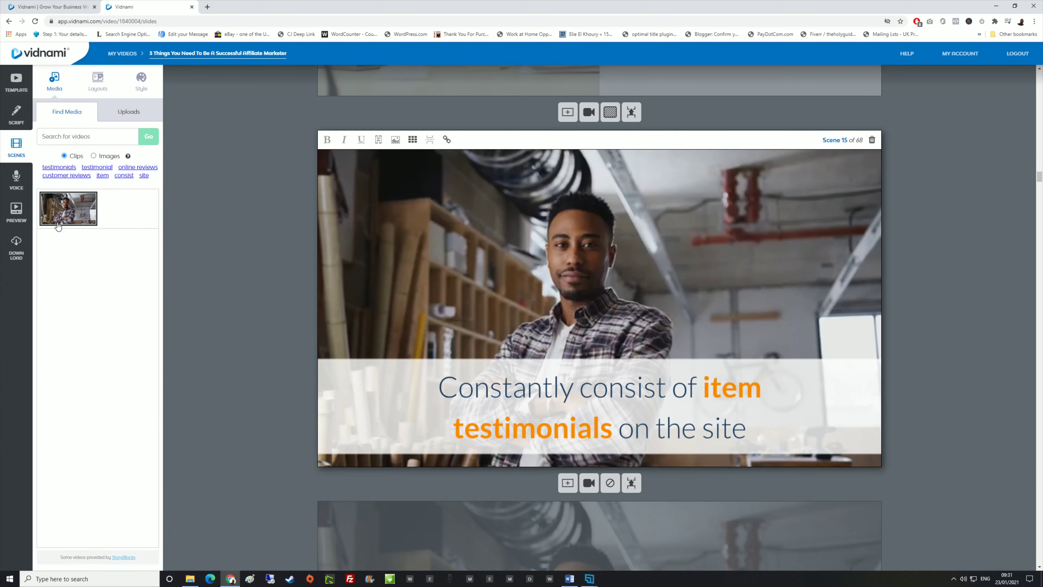
Search stock media for testimonials clips and set the woman-in-glasses clip as Scene 15's background
{"action": "left_click", "coordinate": [53, 134]}
{"action": "type", "text": "mar"}
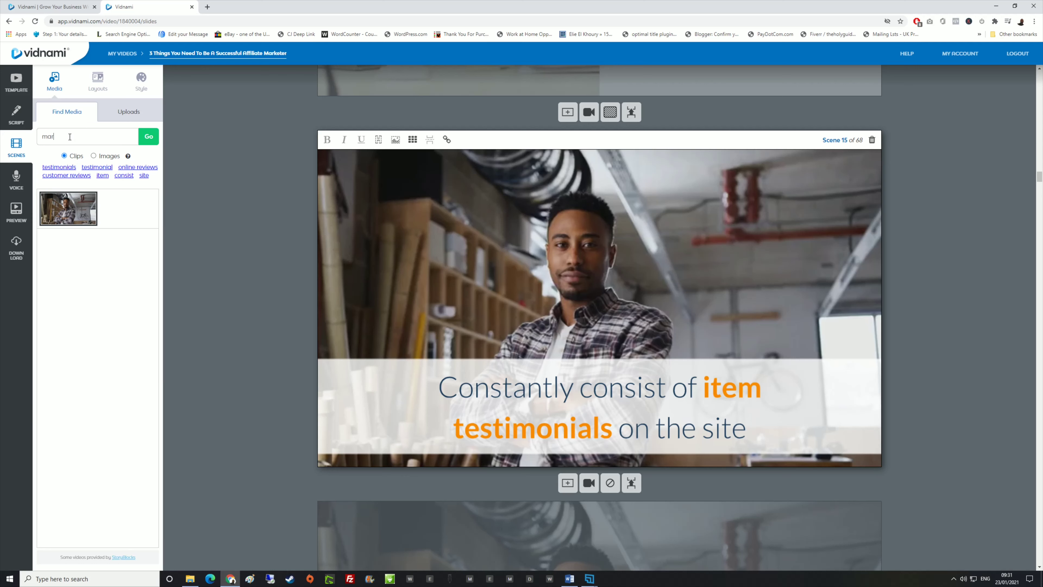
{"action": "key", "text": "BackSpace"}
{"action": "key", "text": "BackSpace"}
{"action": "type", "text": "testim"}
{"action": "key", "text": "Return"}
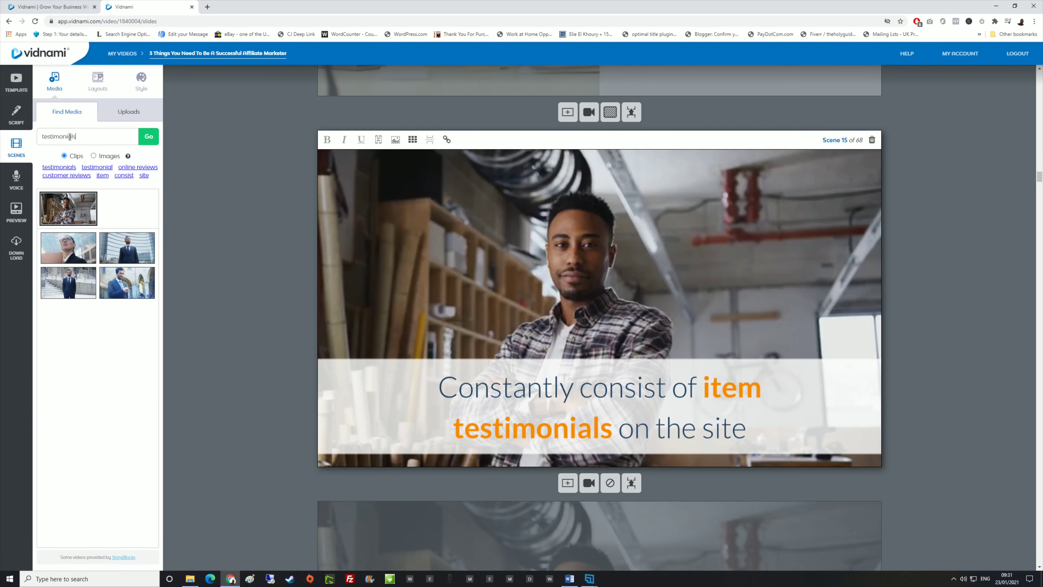
{"action": "left_click", "coordinate": [124, 252]}
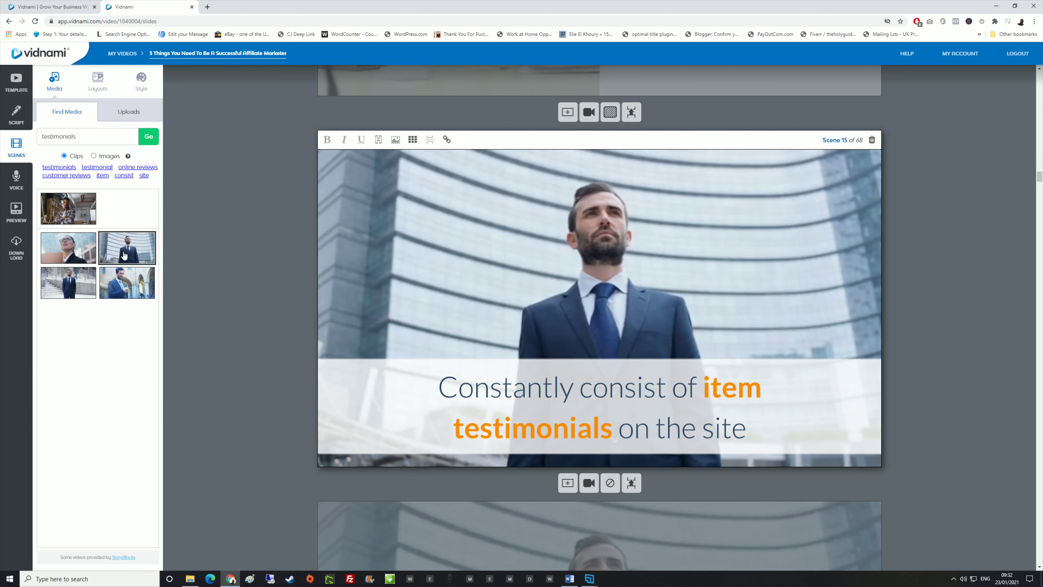
{"action": "left_click", "coordinate": [69, 248]}
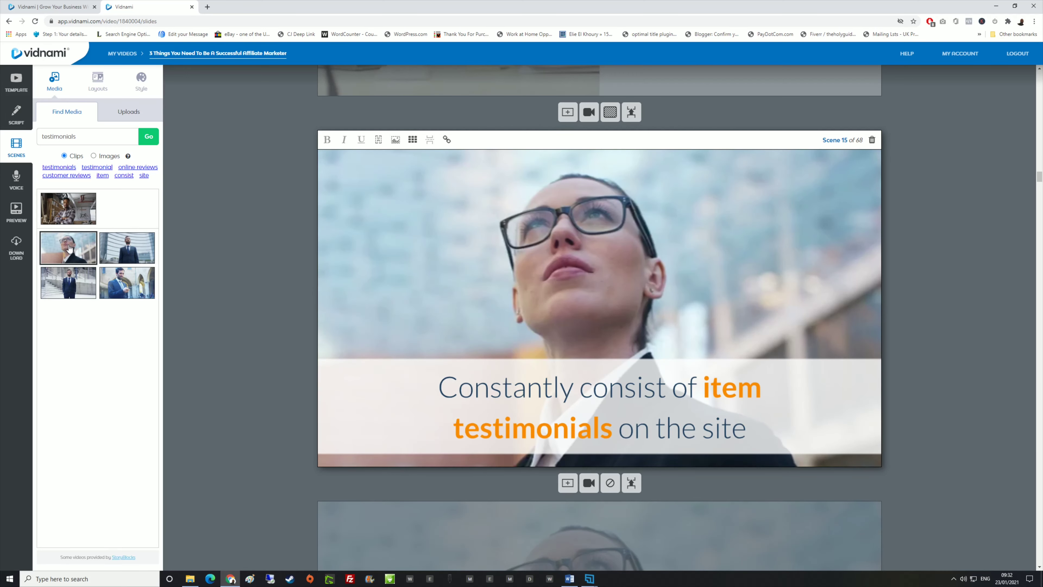
Continue reviewing the scenes down to Scene 22
{"action": "scroll", "coordinate": [623, 288], "scroll_direction": "down", "scroll_amount": 3}
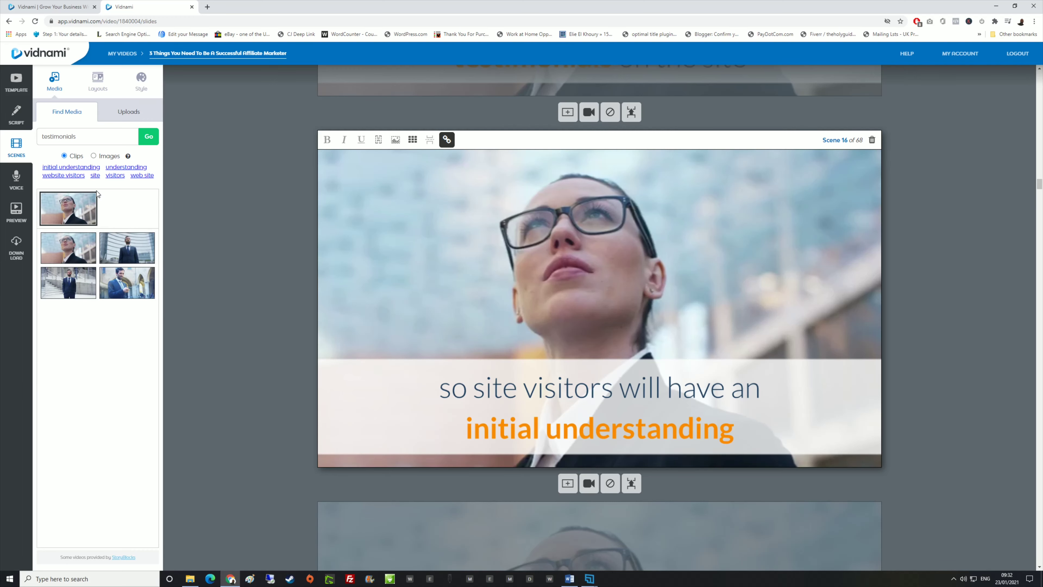
{"action": "scroll", "coordinate": [912, 274], "scroll_direction": "down", "scroll_amount": 15}
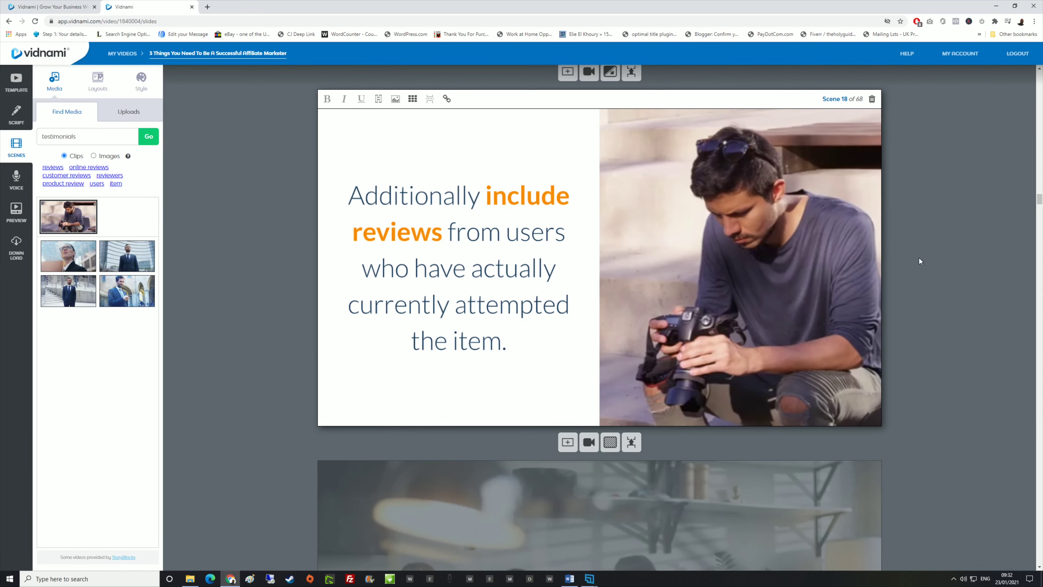
{"action": "scroll", "coordinate": [934, 257], "scroll_direction": "down", "scroll_amount": 20}
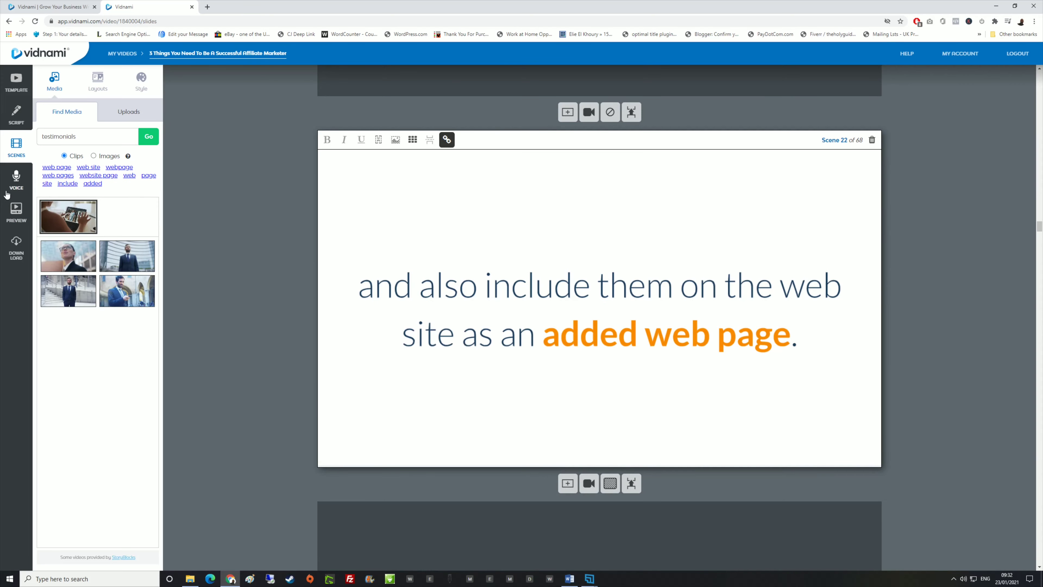
Go to the Voice step and choose Record your own voice track
{"action": "left_click", "coordinate": [16, 180]}
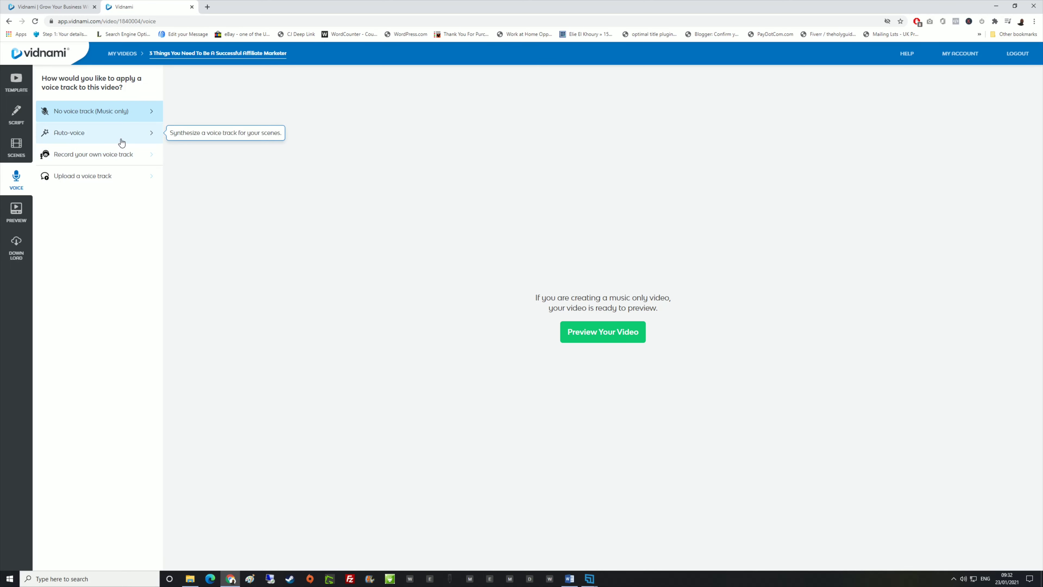
{"action": "left_click", "coordinate": [121, 159]}
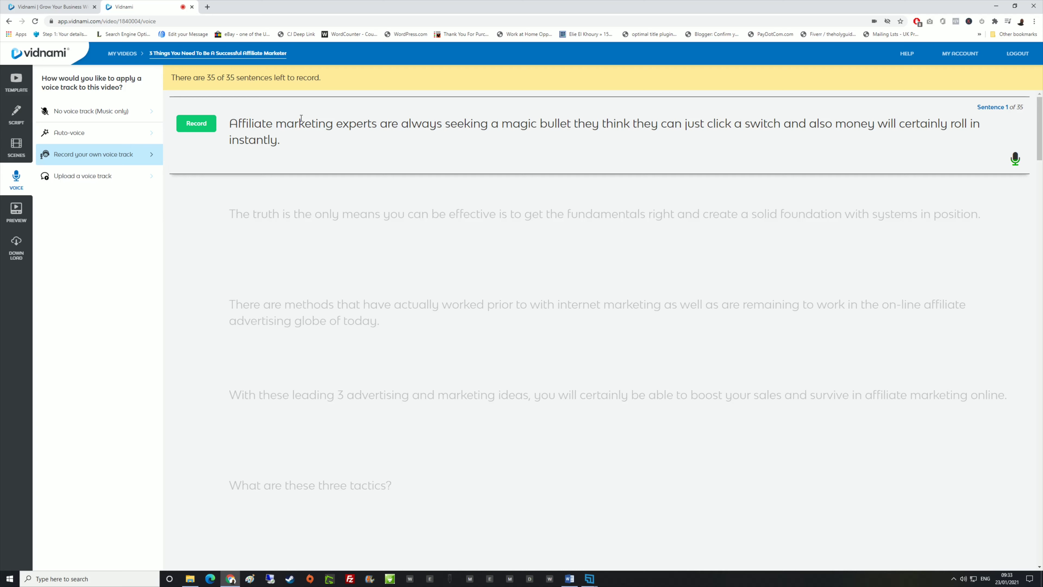
Record the first script sentence's narration and play it back
{"action": "left_click", "coordinate": [197, 124]}
{"action": "left_click", "coordinate": [205, 124]}
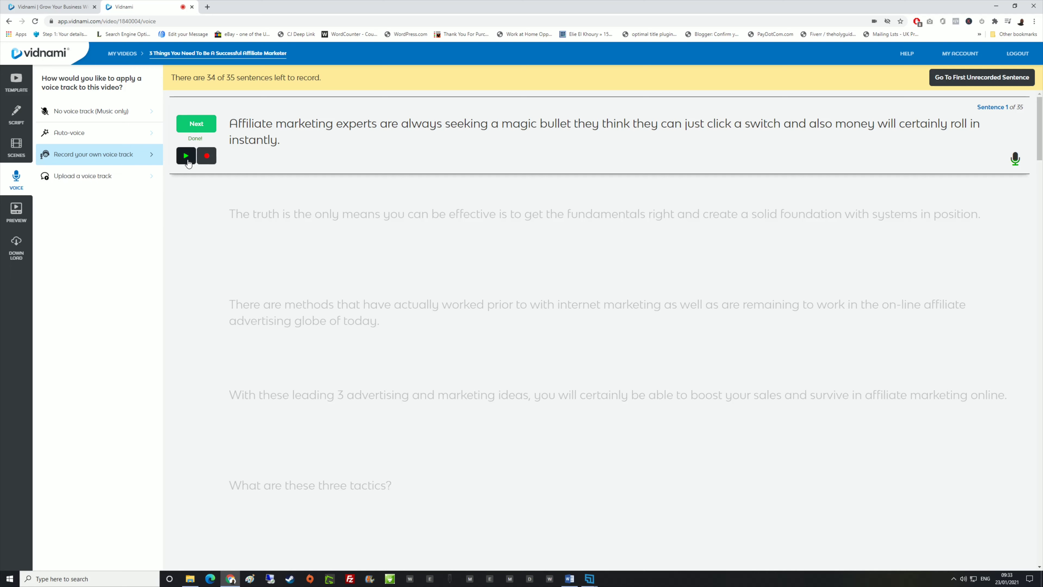
{"action": "left_click", "coordinate": [187, 160]}
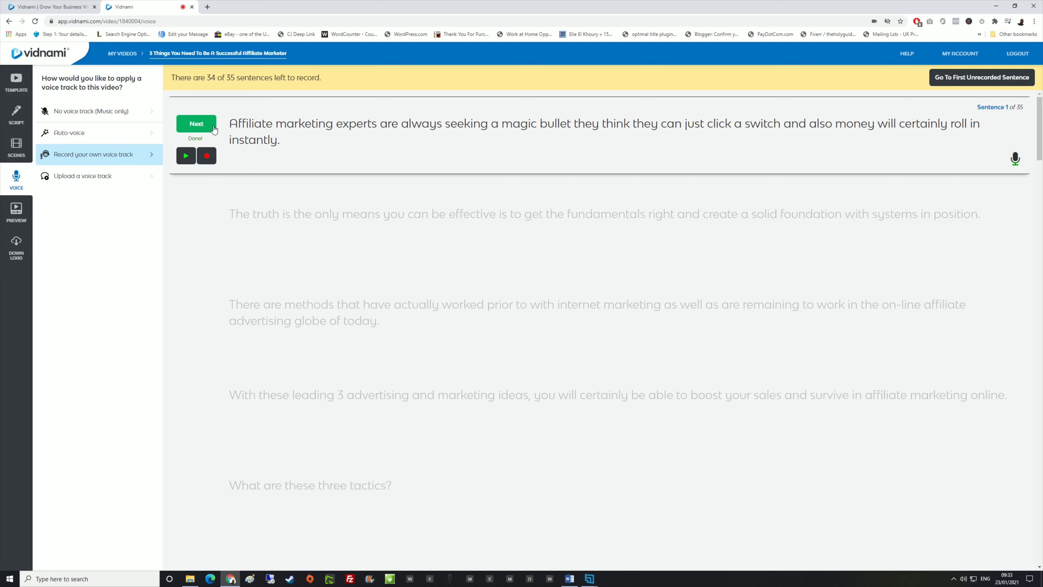
Advance to Sentence 2 and record its narration
{"action": "left_click", "coordinate": [197, 123]}
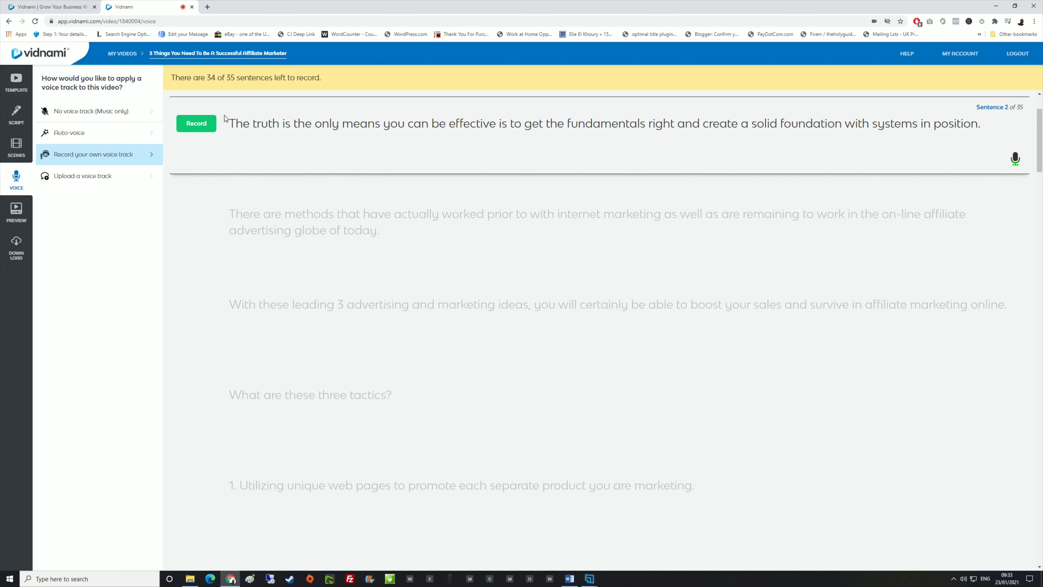
{"action": "scroll", "coordinate": [690, 155], "scroll_direction": "down", "scroll_amount": 2}
{"action": "scroll", "coordinate": [692, 156], "scroll_direction": "down", "scroll_amount": 9}
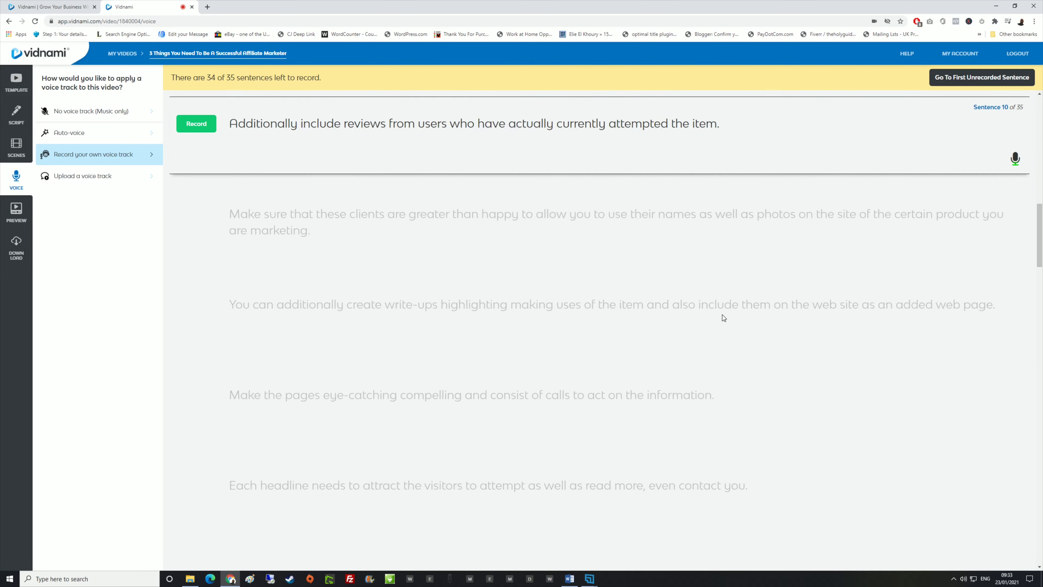
{"action": "scroll", "coordinate": [739, 316], "scroll_direction": "down", "scroll_amount": 3}
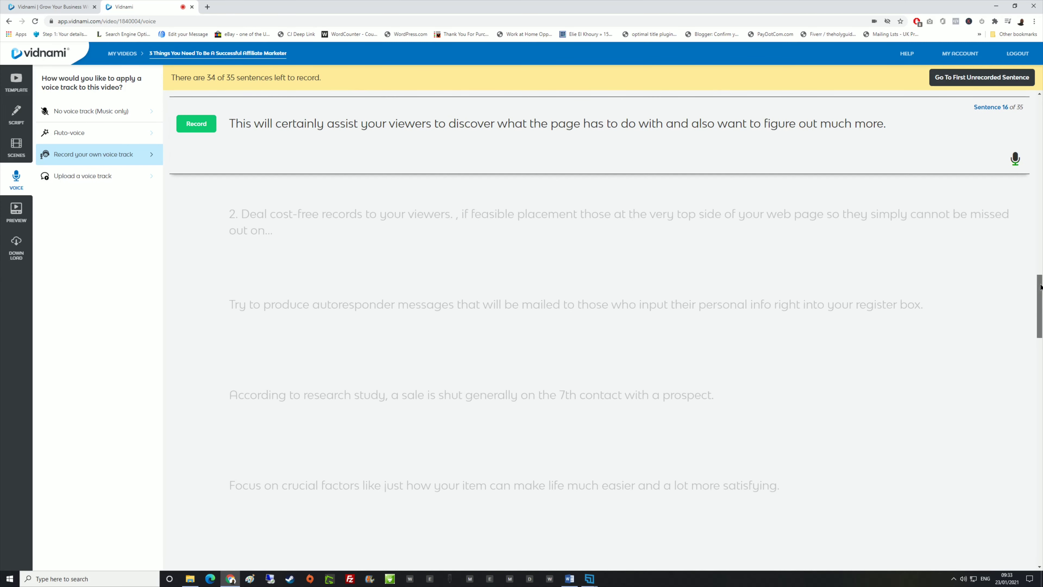
{"action": "left_click_drag", "start_coordinate": [1040, 307], "coordinate": [1040, 532]}
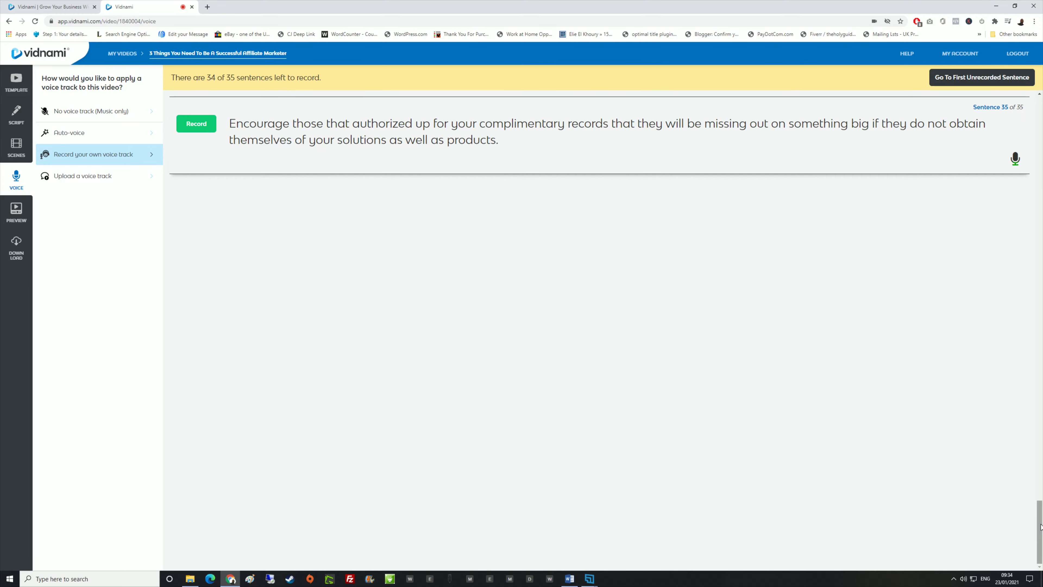
{"action": "left_click_drag", "start_coordinate": [1040, 533], "coordinate": [1040, 128]}
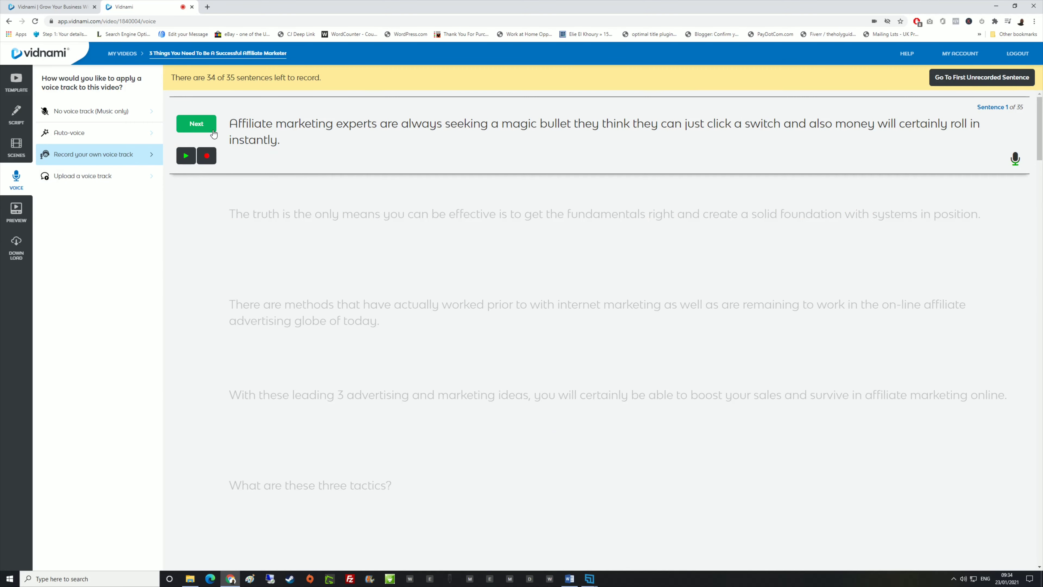
{"action": "left_click", "coordinate": [212, 128]}
{"action": "left_click", "coordinate": [212, 130]}
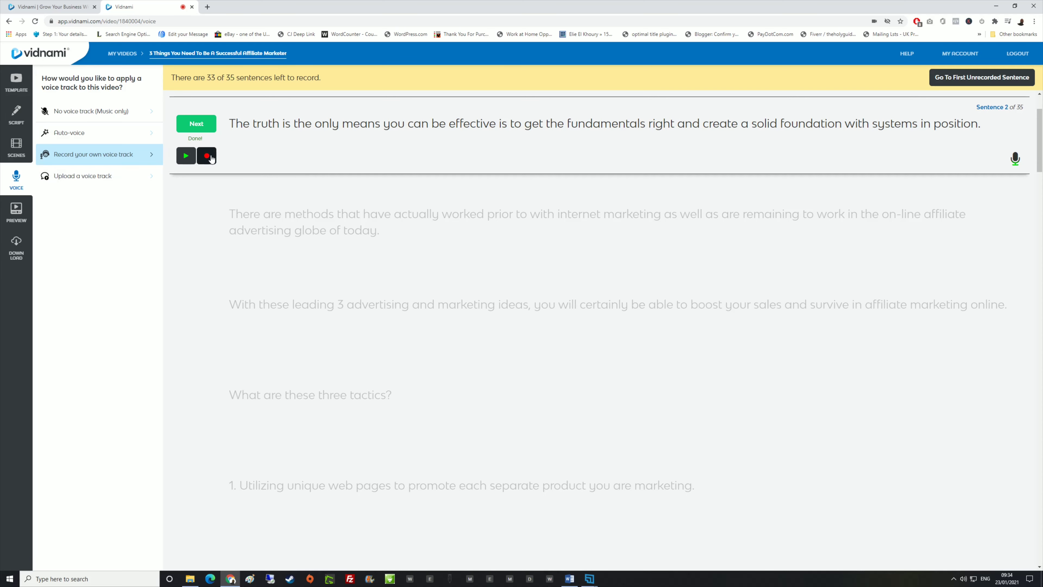
{"action": "scroll", "coordinate": [245, 147], "scroll_direction": "up", "scroll_amount": 1}
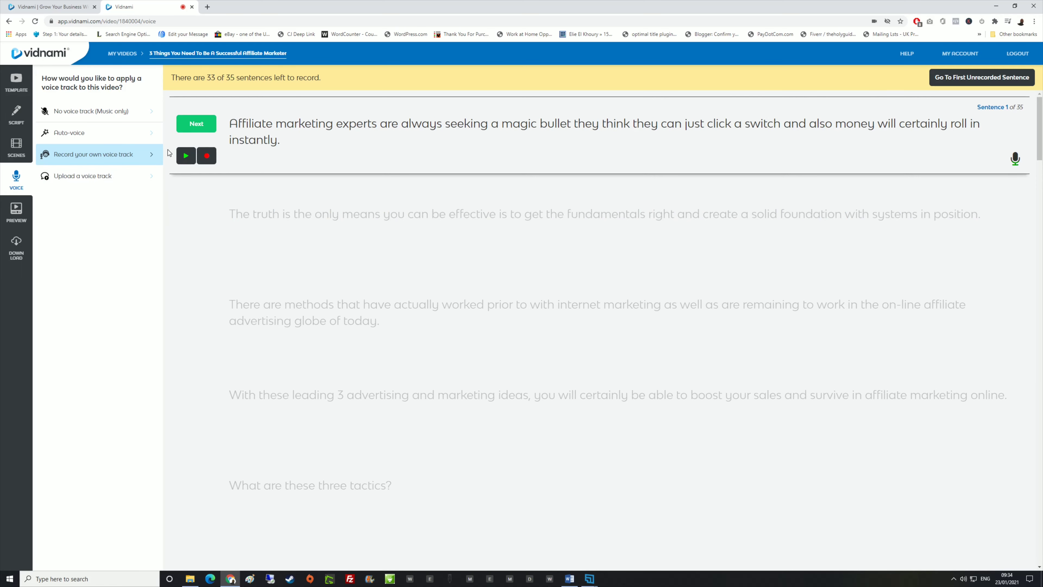
Switch the voice track to automated voice and keep Harry as the voice
{"action": "left_click", "coordinate": [138, 141]}
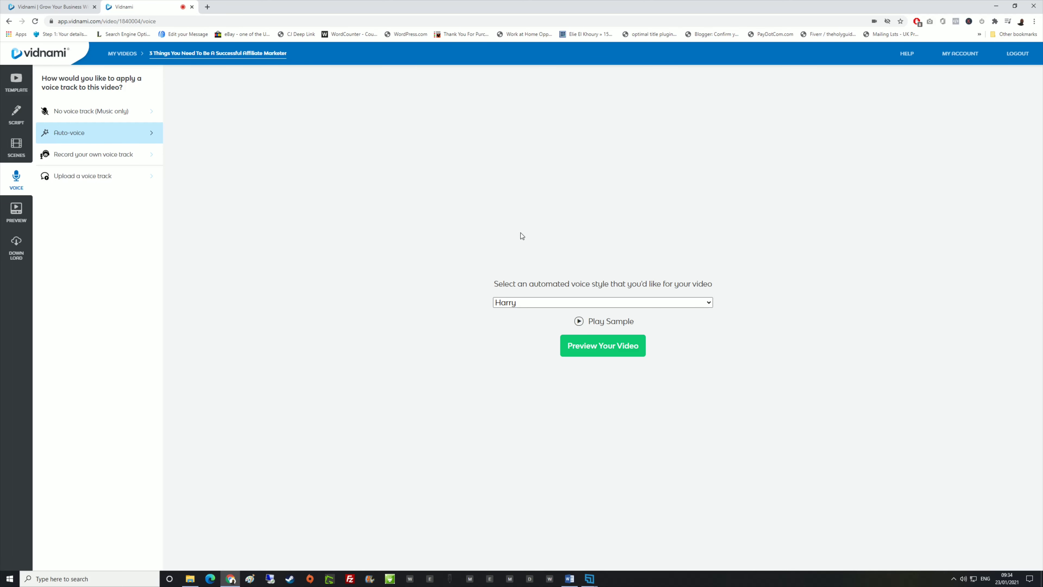
{"action": "left_click", "coordinate": [682, 305]}
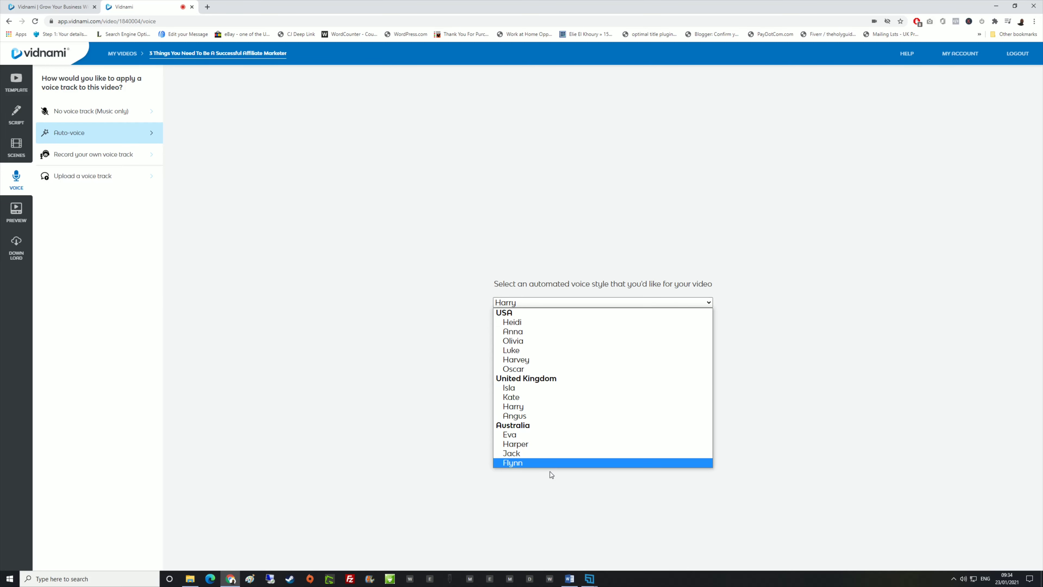
{"action": "left_click", "coordinate": [857, 332]}
{"action": "left_click", "coordinate": [723, 351]}
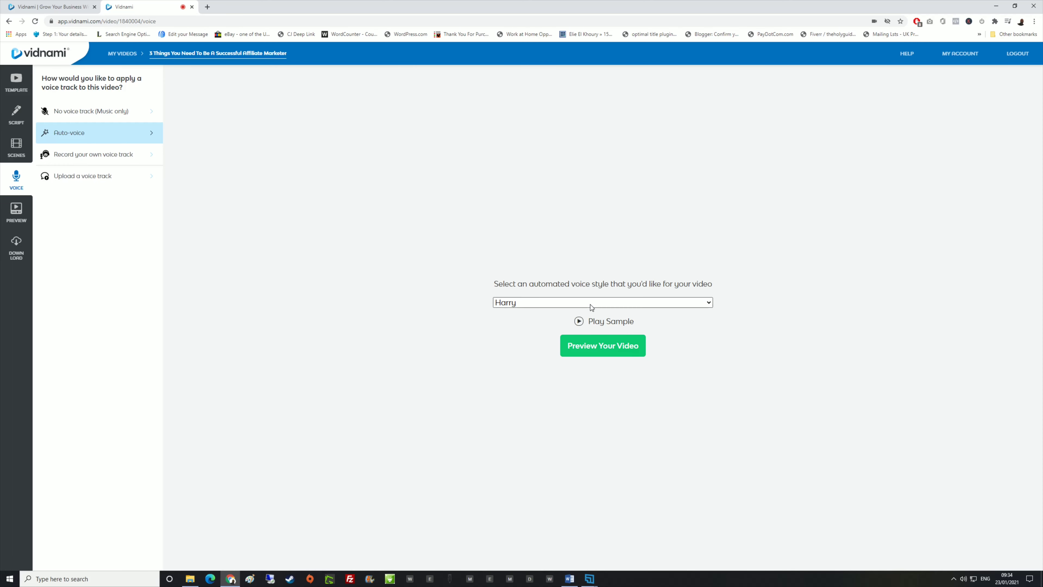
Play and stop a Harry voice sample, then start generating the video preview
{"action": "left_click", "coordinate": [580, 322]}
{"action": "left_click", "coordinate": [579, 323]}
{"action": "left_click", "coordinate": [633, 347]}
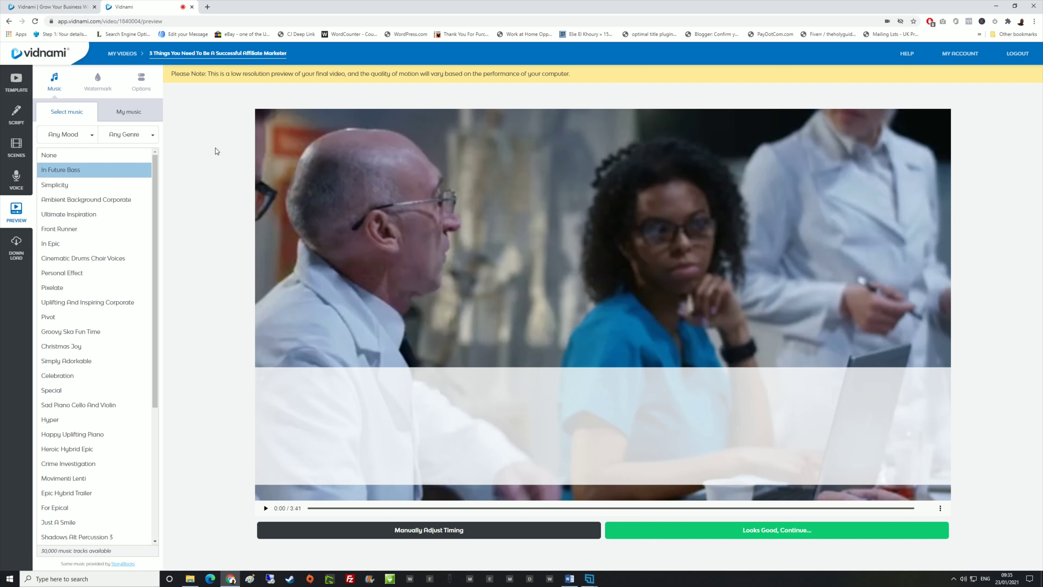
Apply the FME LOGO watermark to the video
{"action": "left_click", "coordinate": [100, 81]}
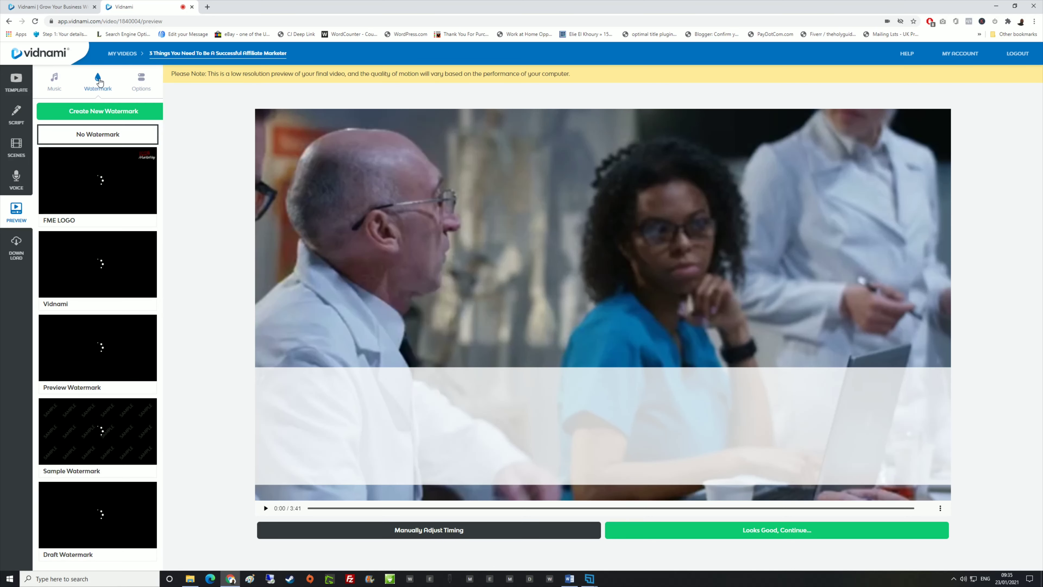
{"action": "mouse_move", "coordinate": [108, 184]}
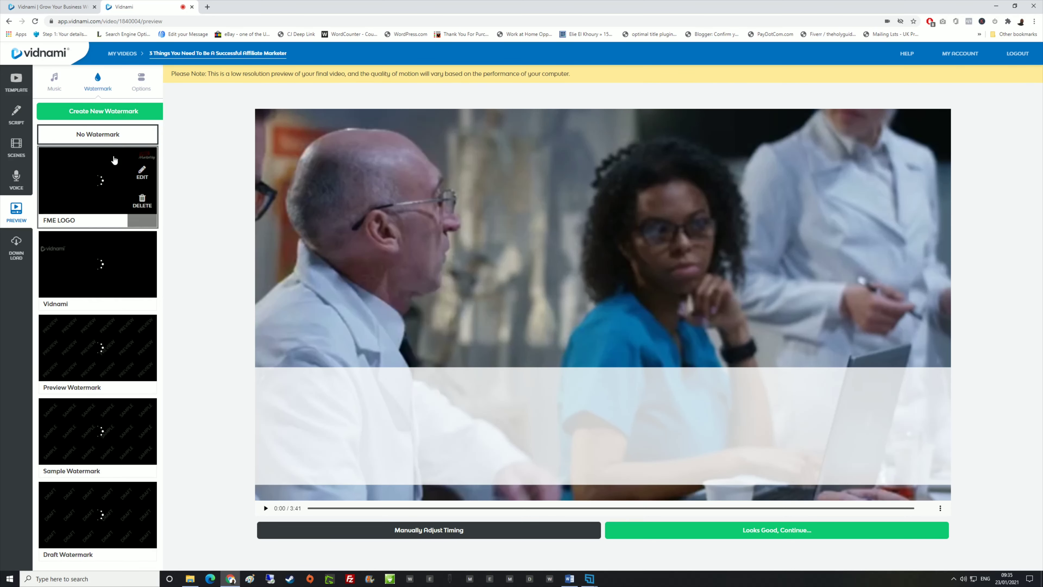
{"action": "left_click", "coordinate": [99, 173]}
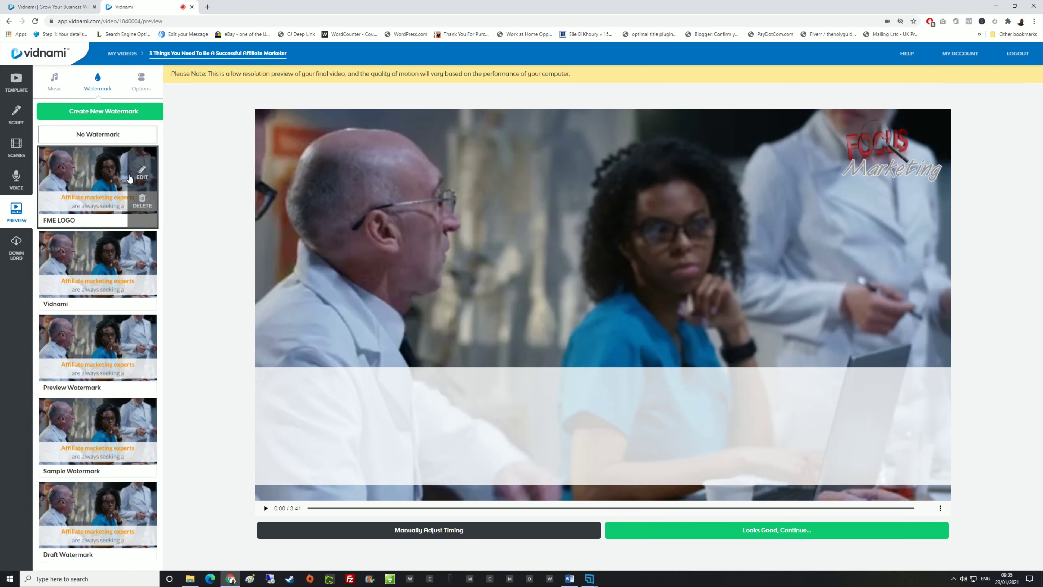
Check the music and voice volume settings, then return to the background music list
{"action": "left_click", "coordinate": [56, 87]}
{"action": "left_click", "coordinate": [141, 83]}
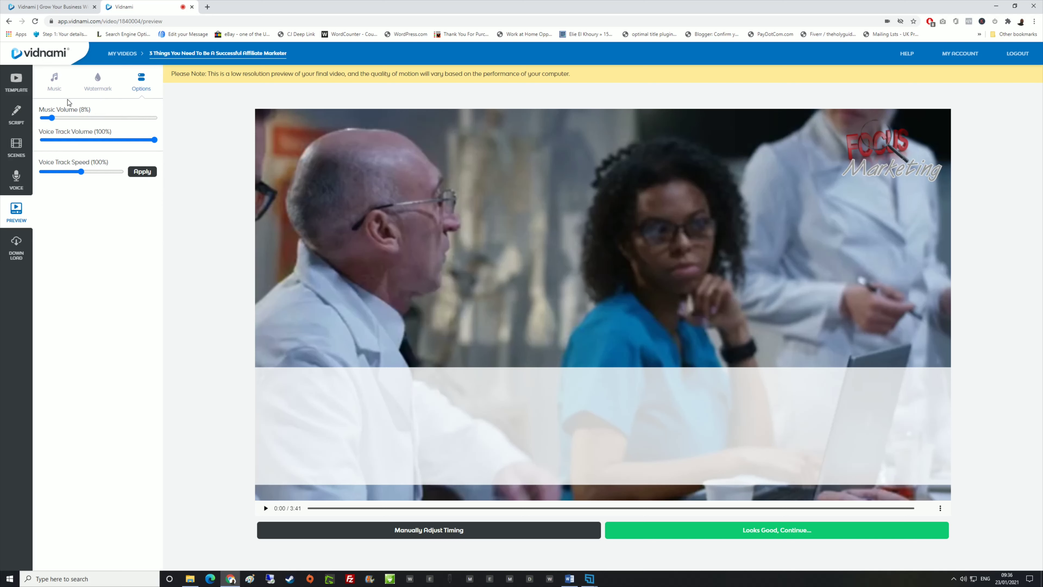
{"action": "left_click", "coordinate": [60, 91]}
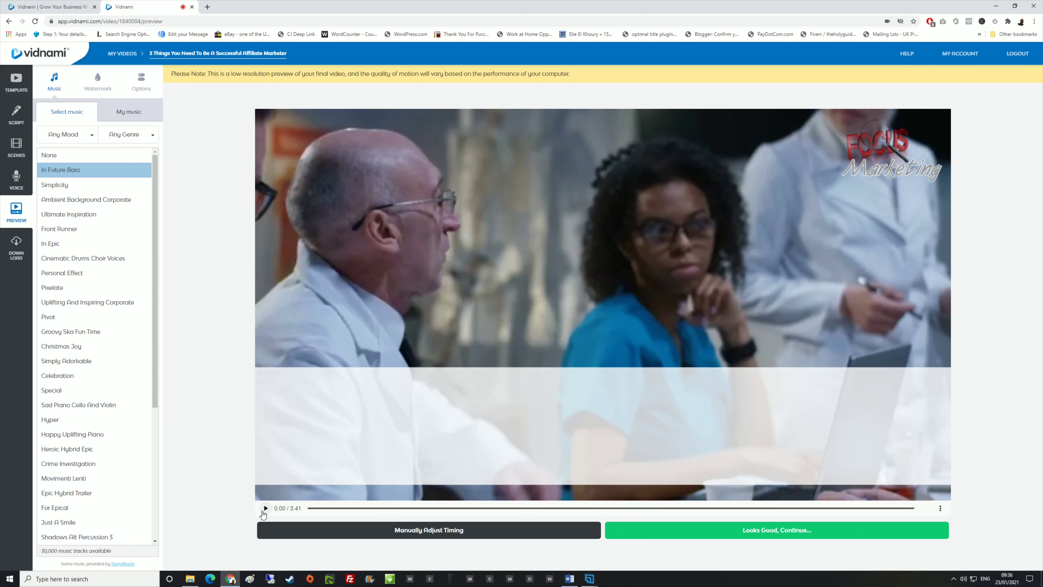
Listen to In Future Bass and play the preview, pausing it at 0:42
{"action": "left_click", "coordinate": [127, 178]}
{"action": "left_click", "coordinate": [266, 508]}
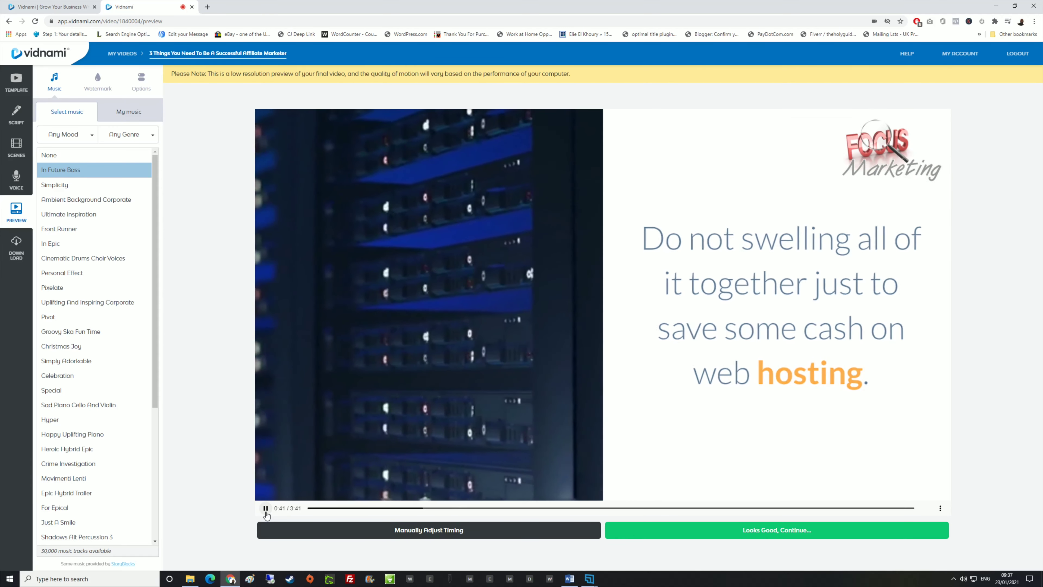
{"action": "left_click", "coordinate": [265, 508]}
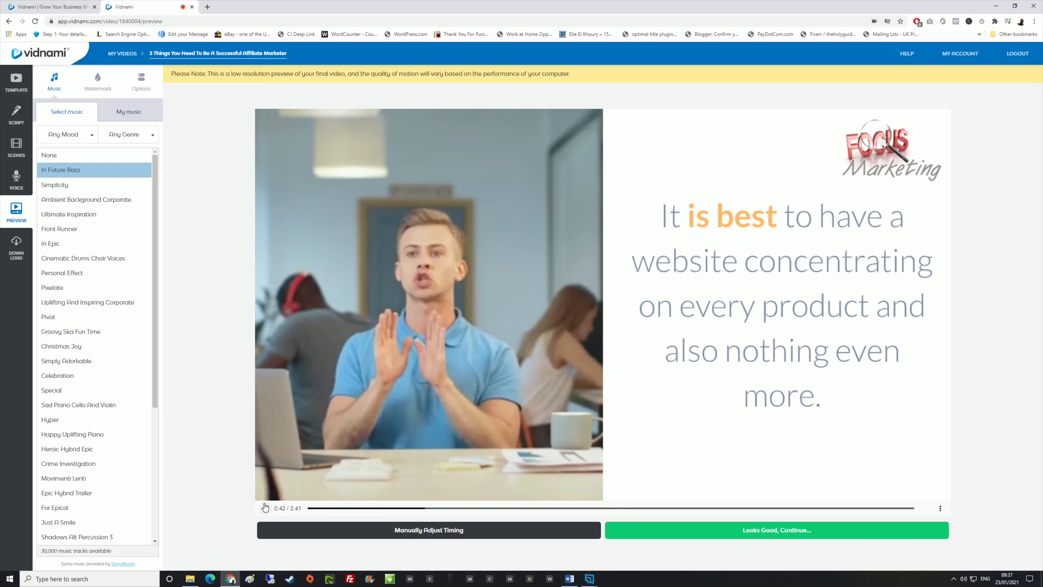
{"action": "left_click", "coordinate": [265, 507]}
Approve the preview with Looks Good and generate the 720p HD video
{"action": "left_click", "coordinate": [804, 533]}
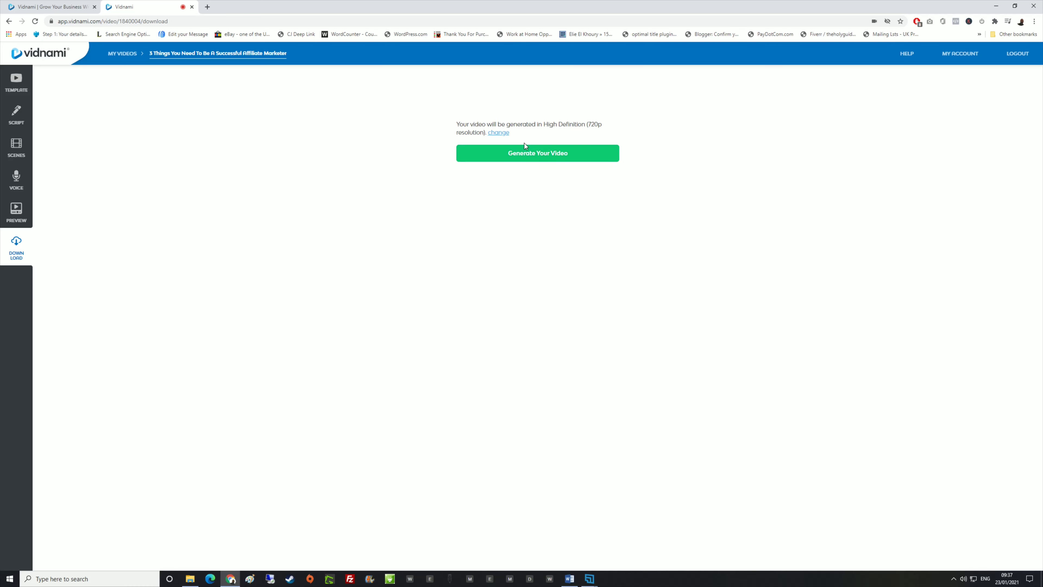
{"action": "left_click", "coordinate": [533, 154]}
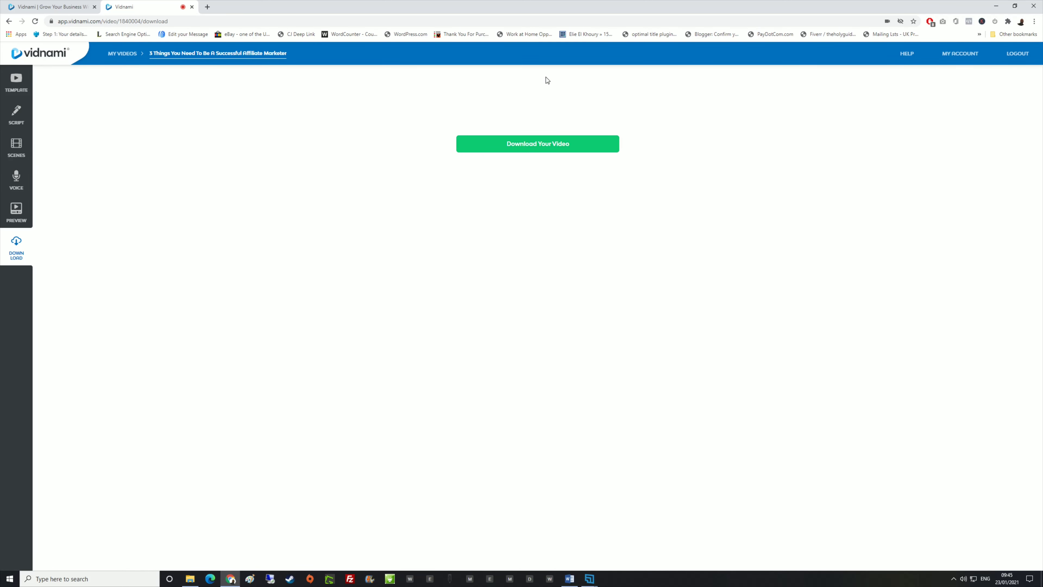
Save 3-things-you-need-to-be-a-successful-affiliate-marketer.mp4 to the 2TB Drive (E:)
{"action": "left_click", "coordinate": [551, 144]}
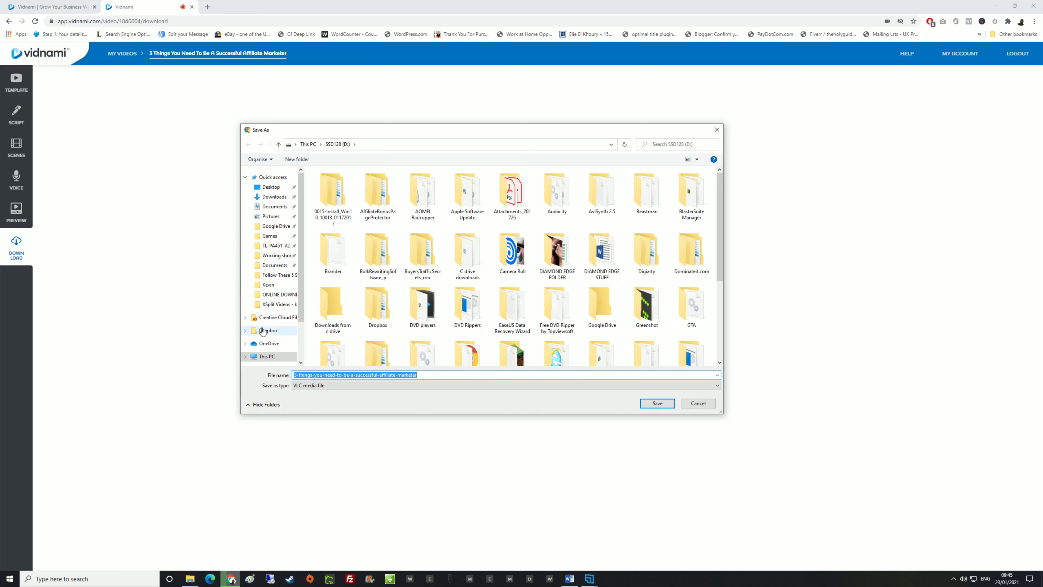
{"action": "scroll", "coordinate": [263, 312], "scroll_direction": "down", "scroll_amount": 2}
{"action": "left_click", "coordinate": [268, 302]}
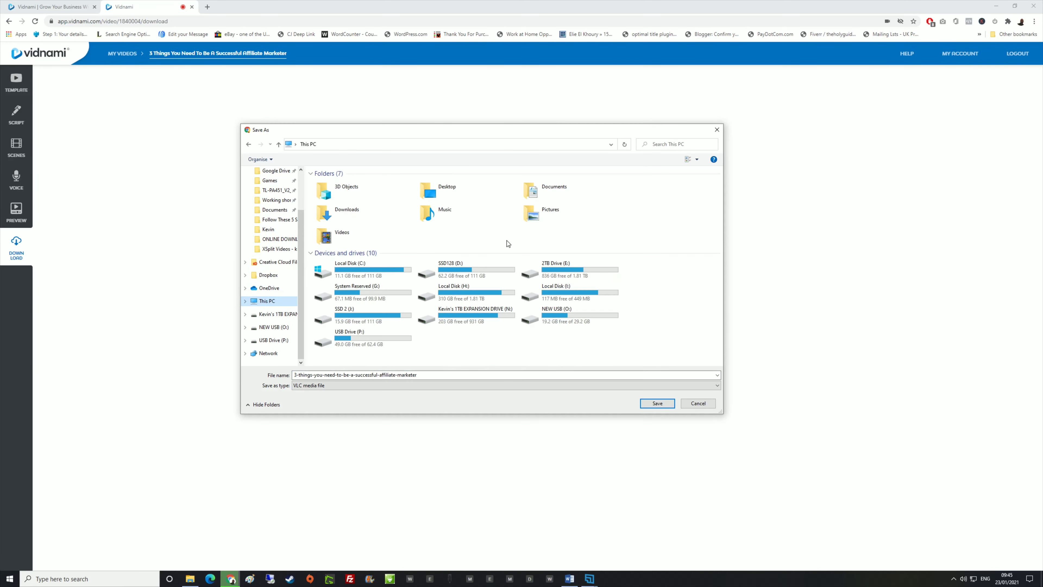
{"action": "double_click", "coordinate": [564, 273]}
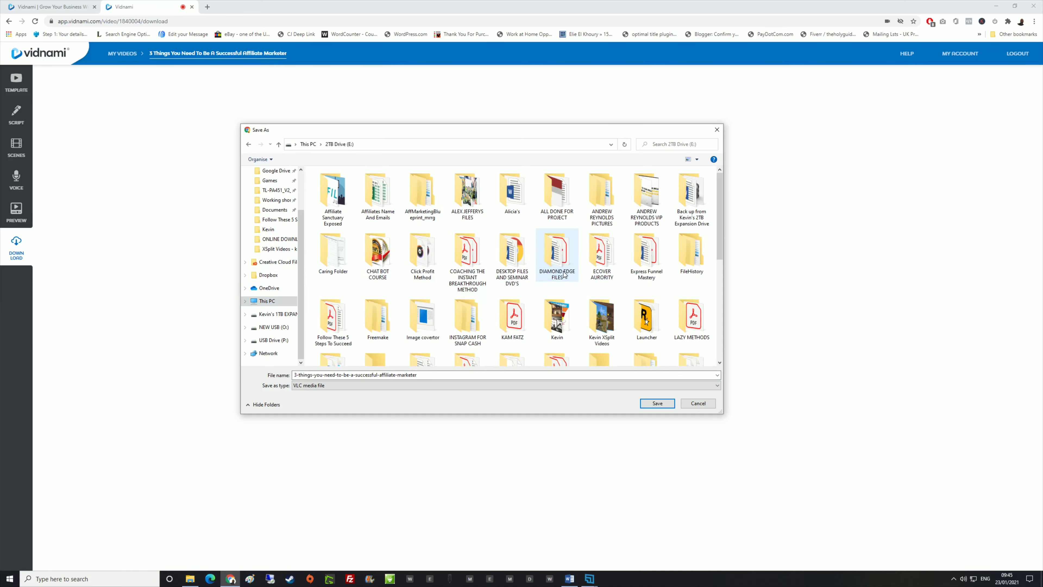
{"action": "left_click", "coordinate": [657, 403]}
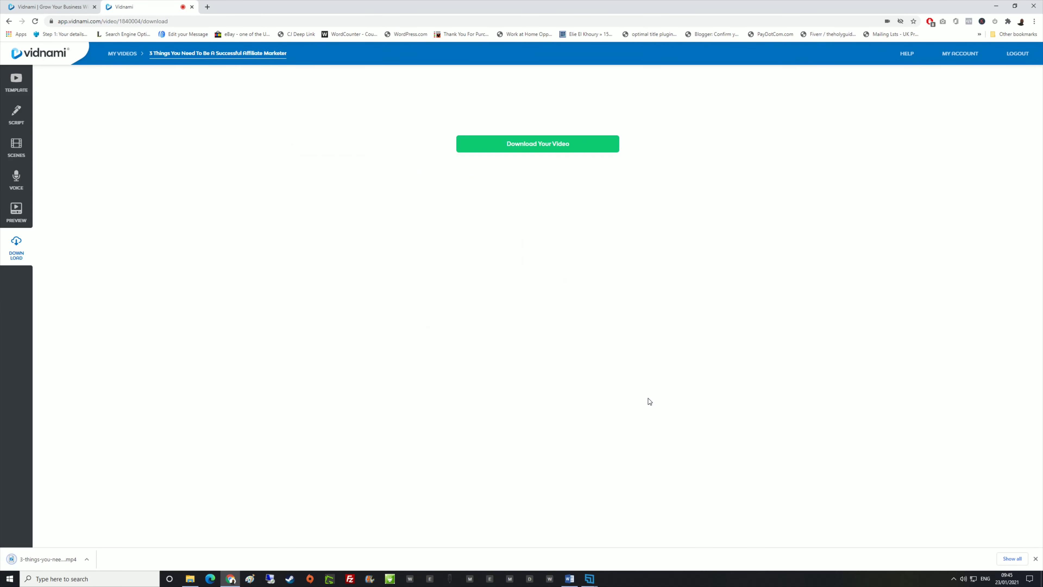
{"action": "left_click", "coordinate": [67, 554]}
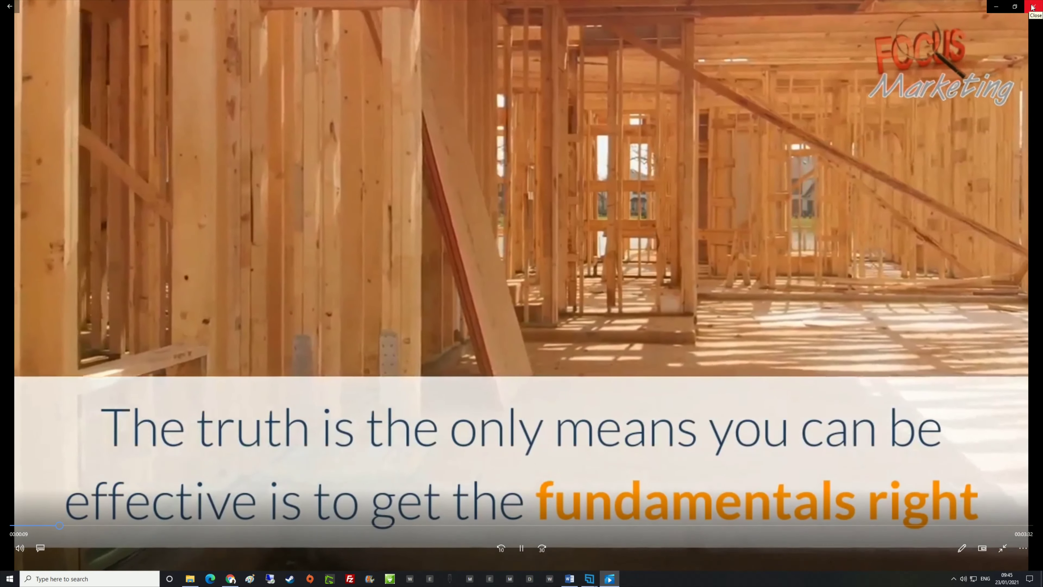
{"action": "left_click", "coordinate": [1033, 7]}
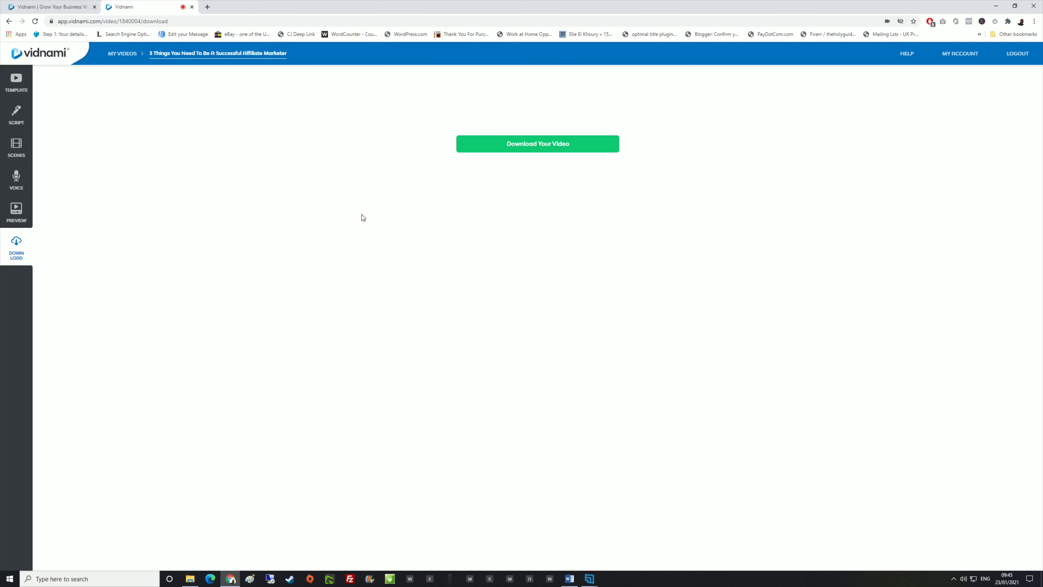
Return to the My Videos list showing all four video projects via the breadcrumb
{"action": "left_click", "coordinate": [122, 54]}
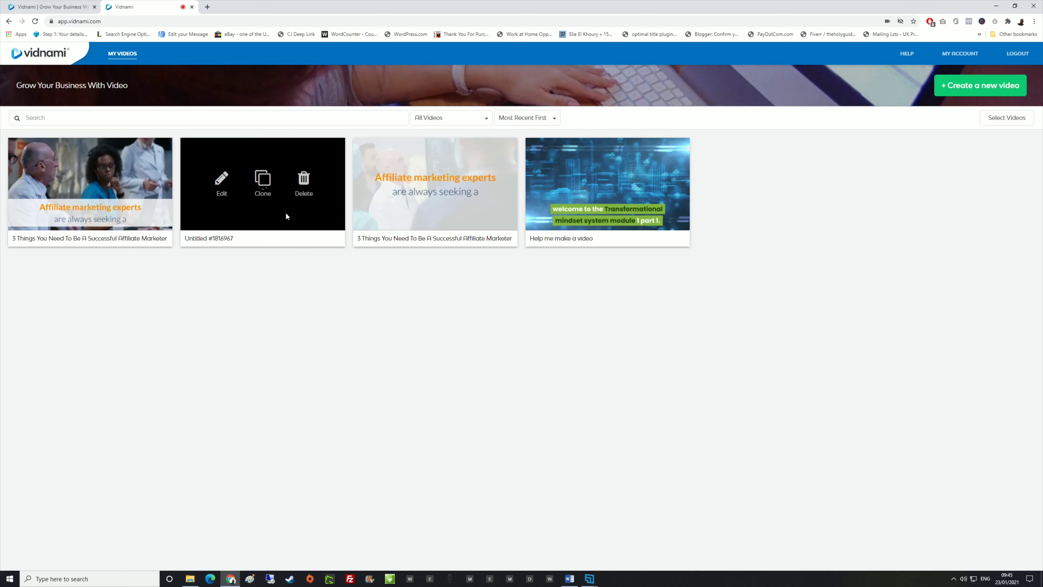
{"action": "mouse_move", "coordinate": [654, 209]}
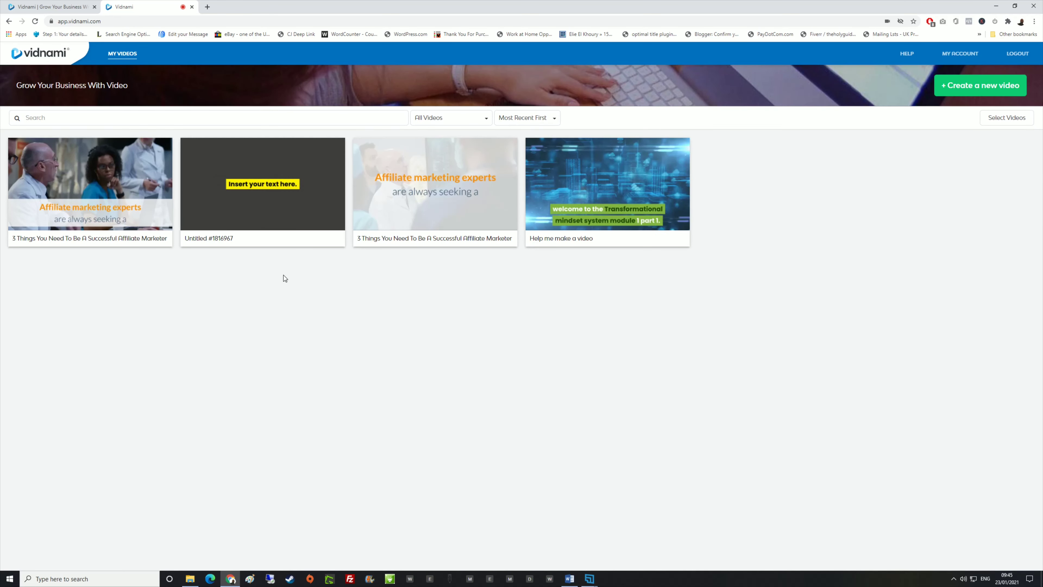